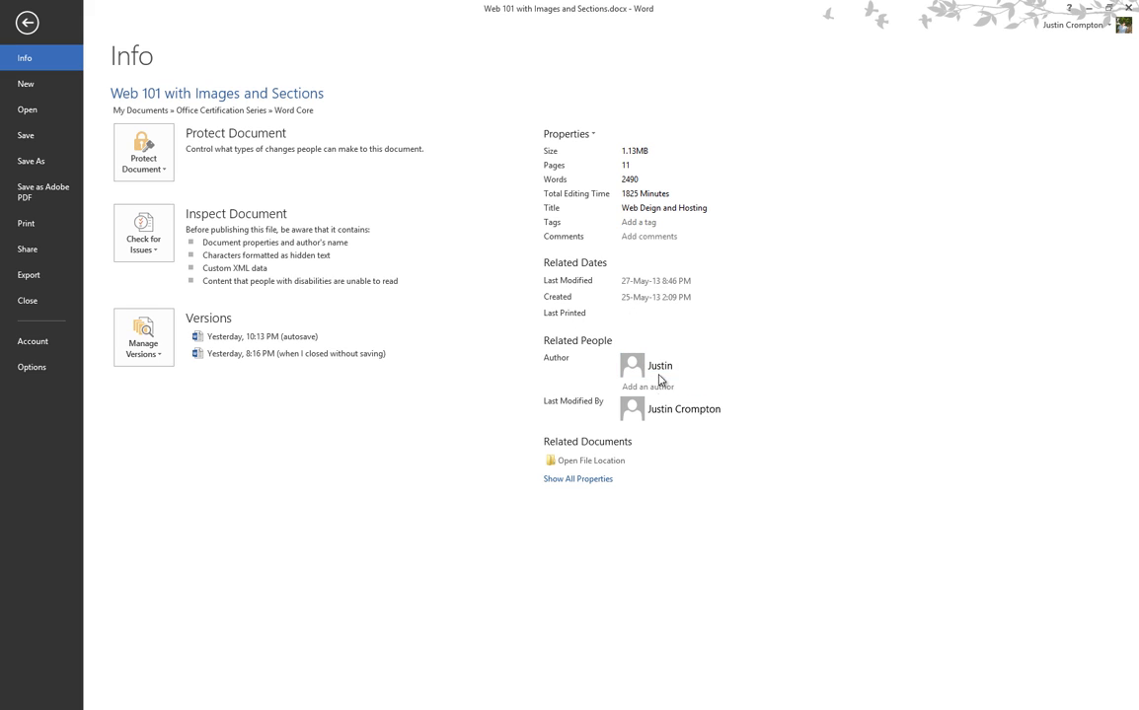
Expand the author's contact card on the Info page, then close it.
mouse_move(700, 374)
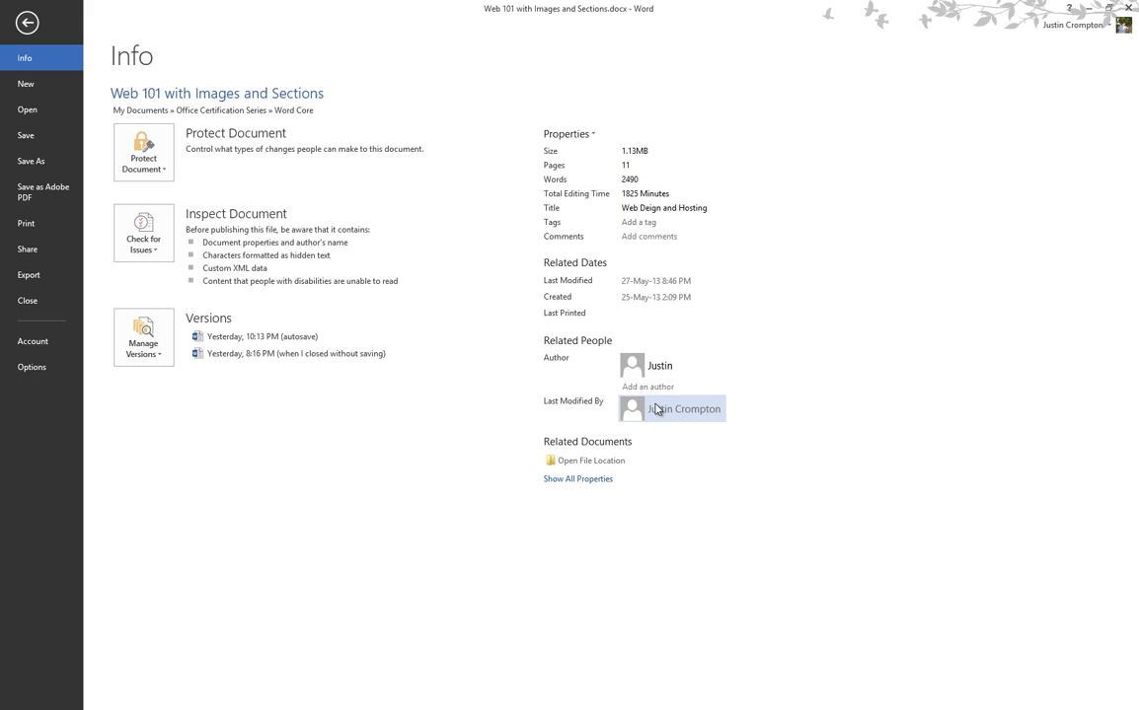
mouse_move(657, 409)
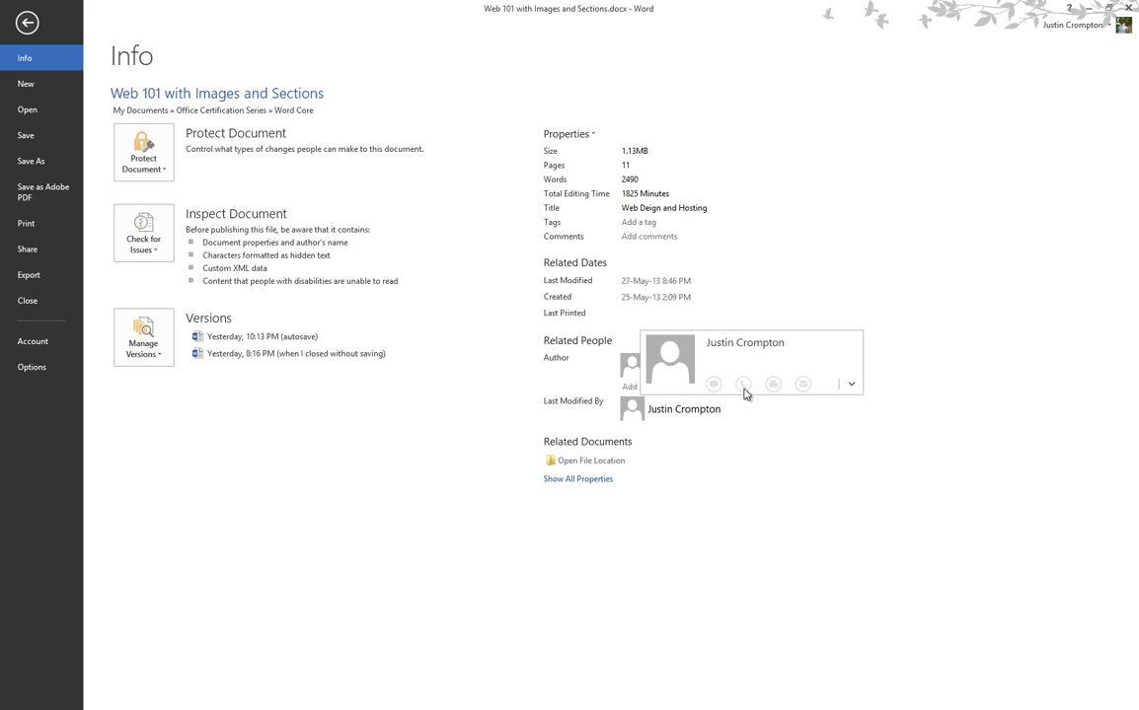
click(851, 386)
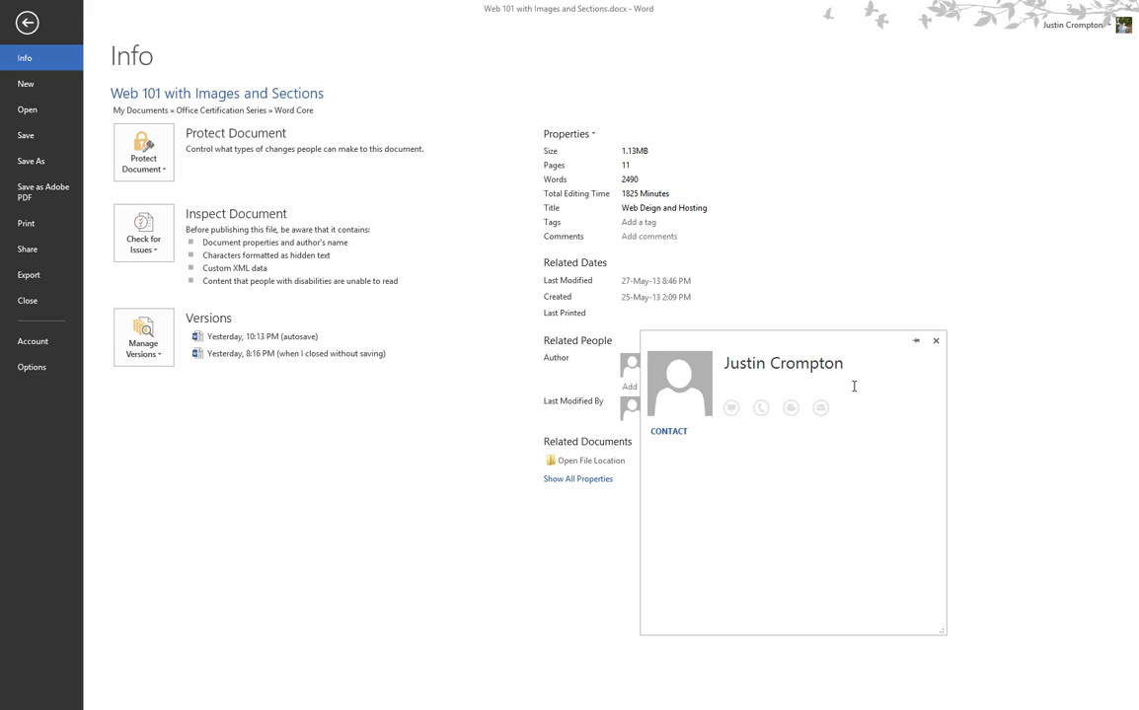
click(934, 344)
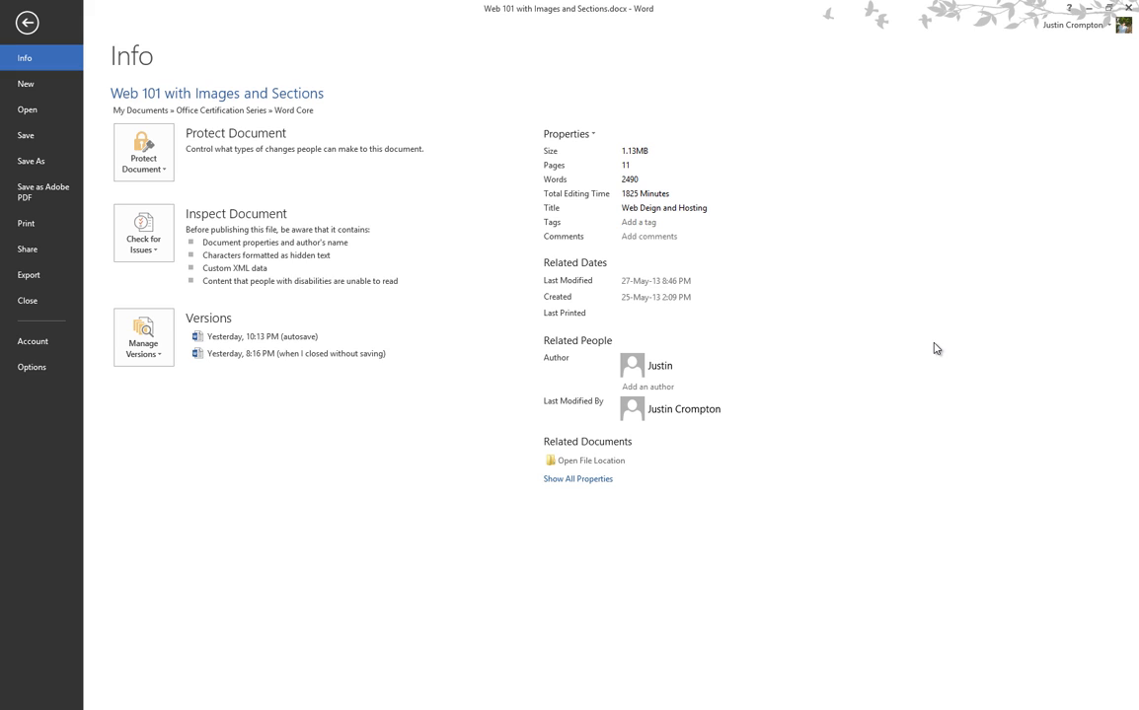
Show all document properties and open Advanced Properties.
click(609, 483)
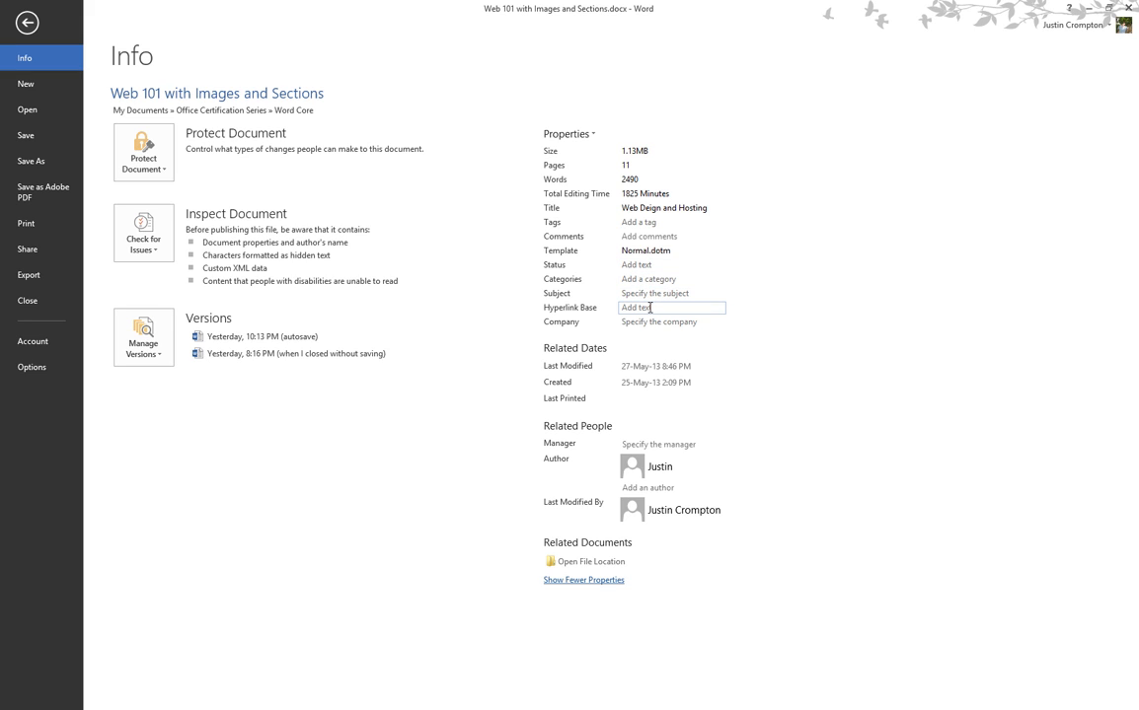
click(593, 134)
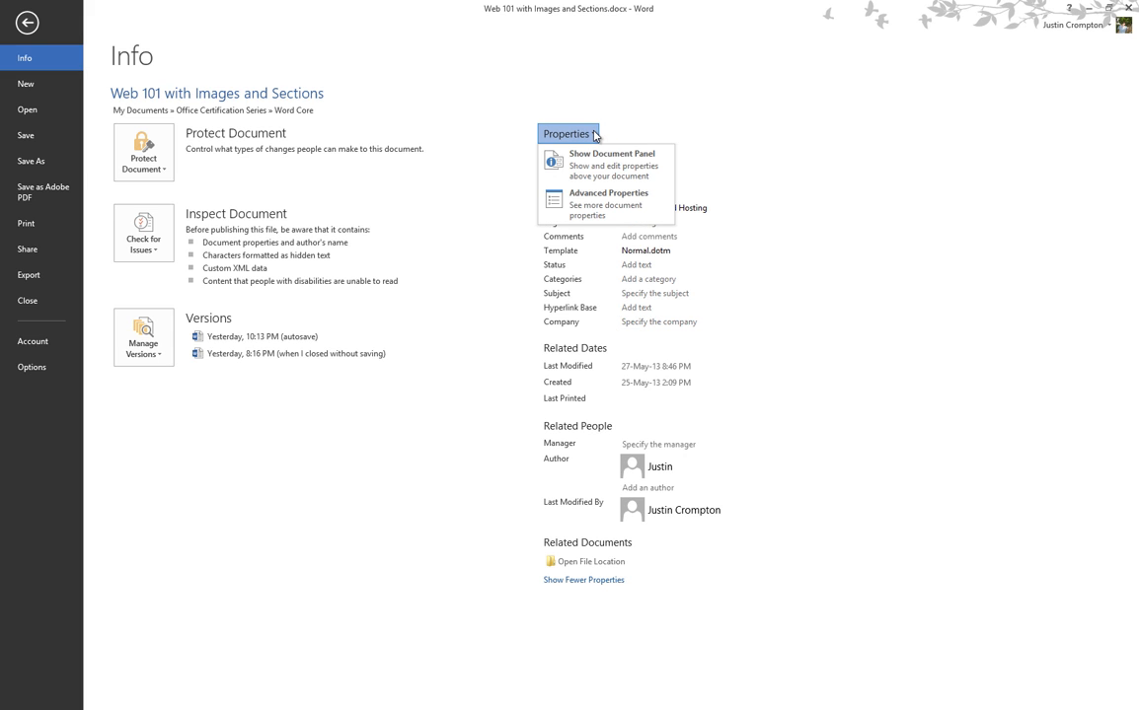
click(607, 202)
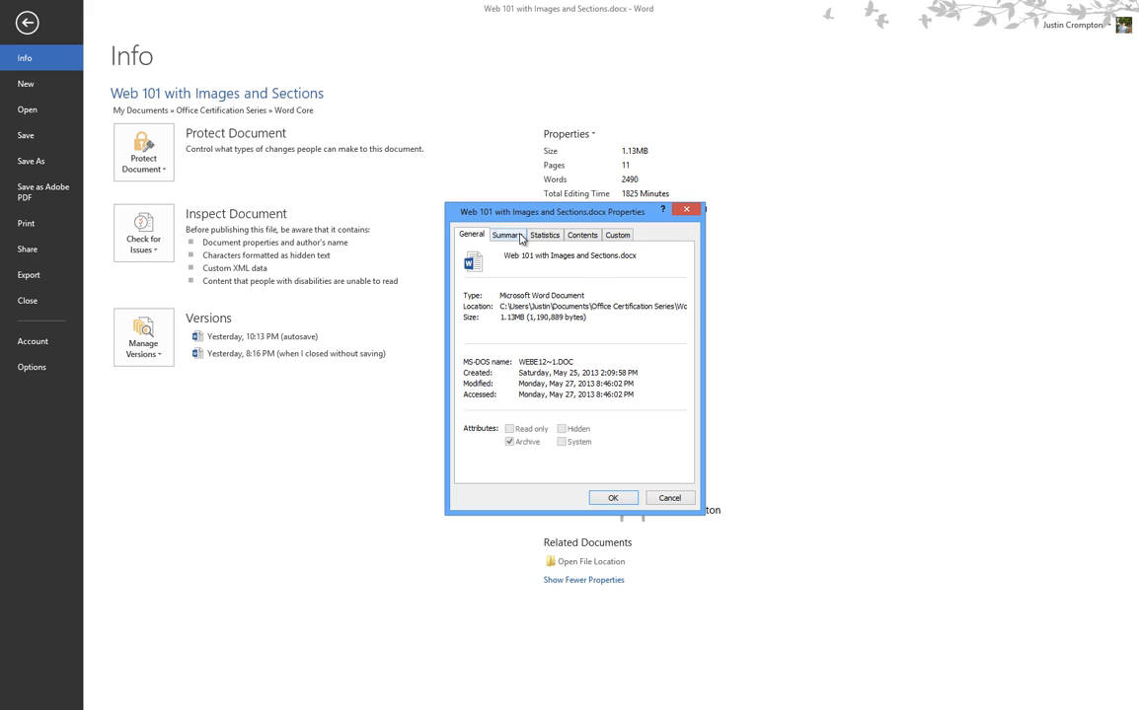
Browse the Summary, Custom, Statistics, Contents and General tabs, then close the dialog.
click(520, 237)
click(616, 240)
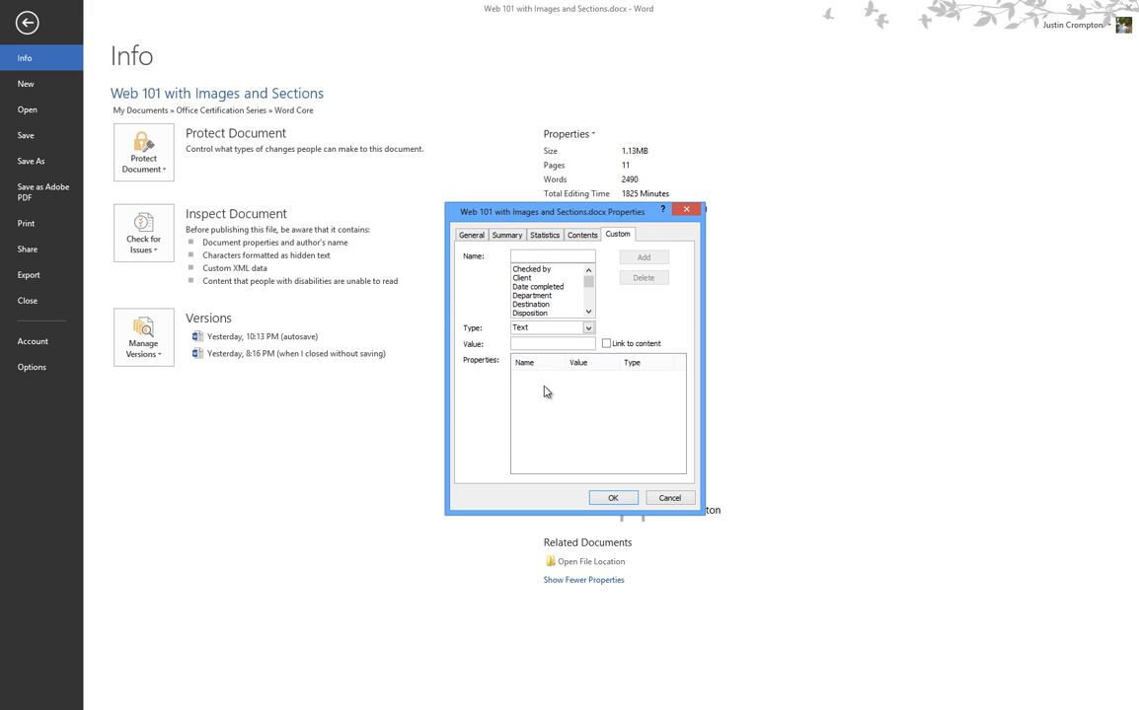
click(522, 237)
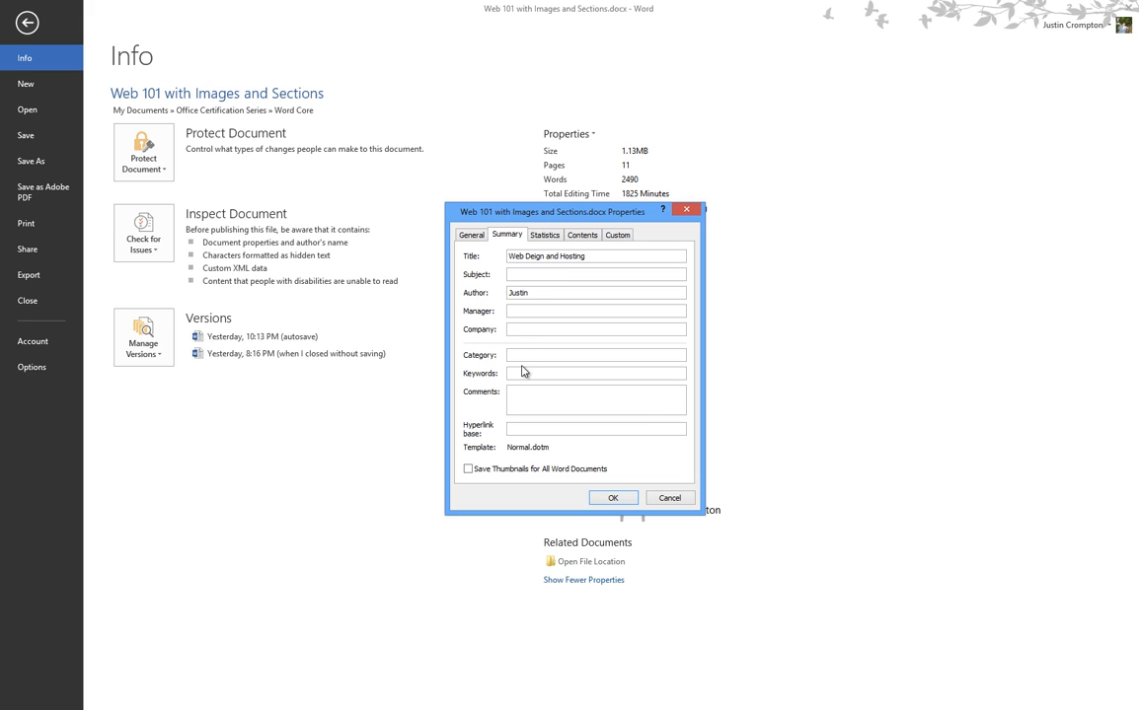
click(544, 239)
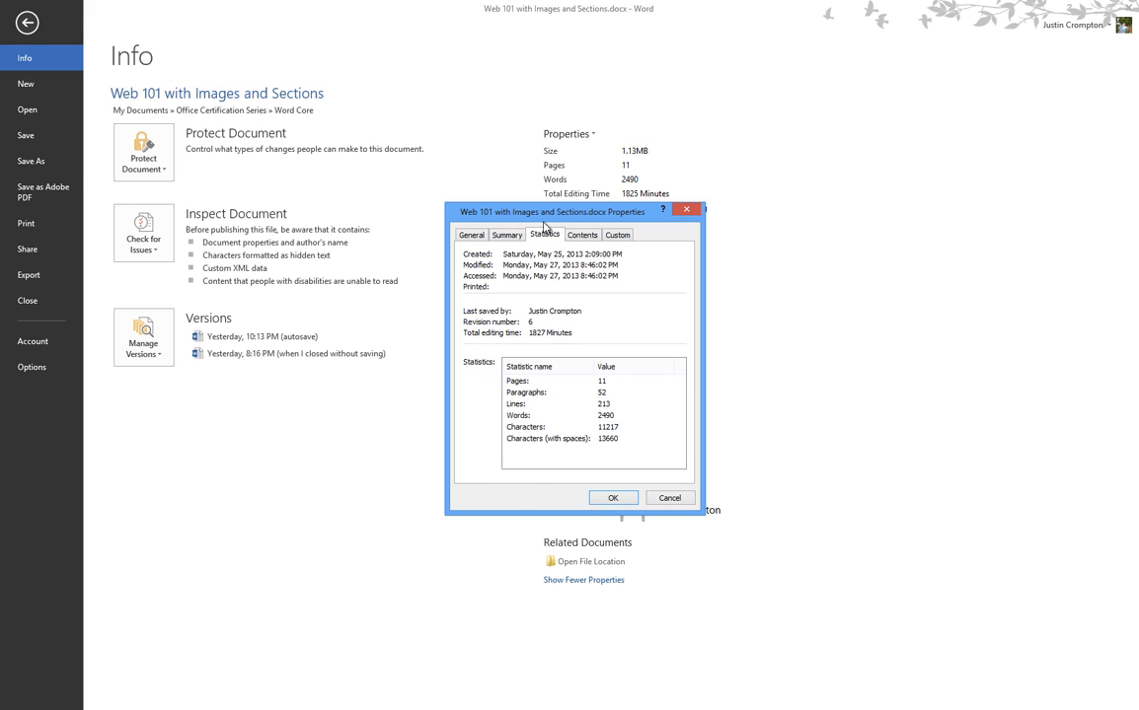
click(582, 235)
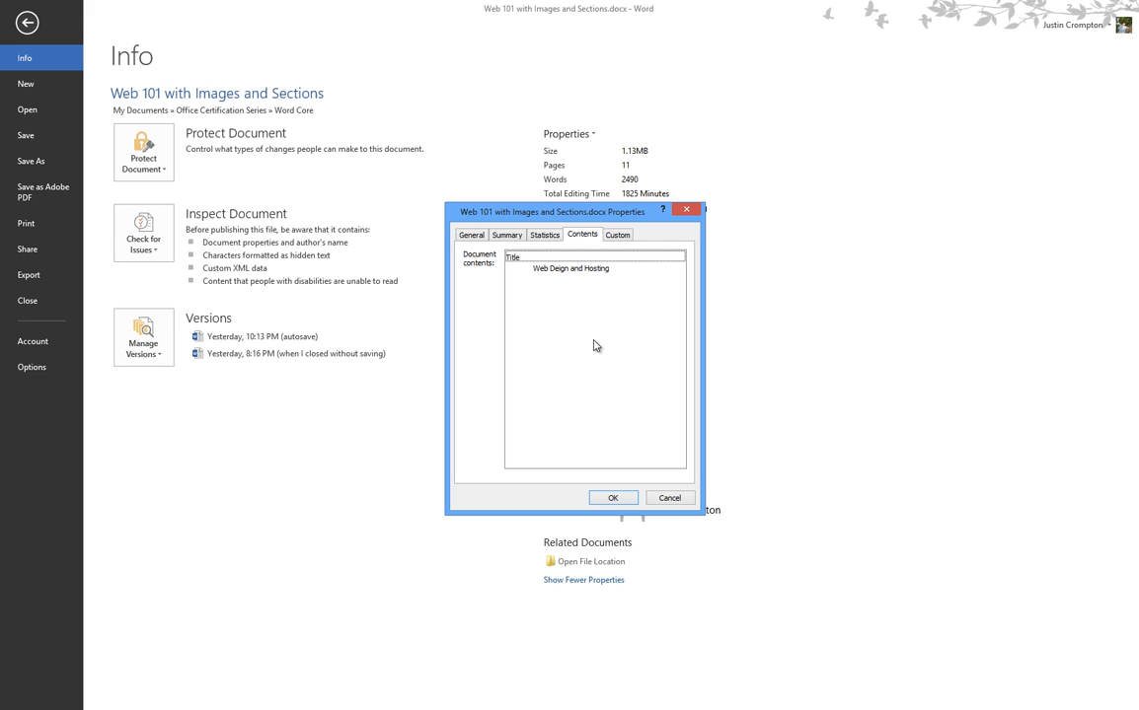
click(618, 235)
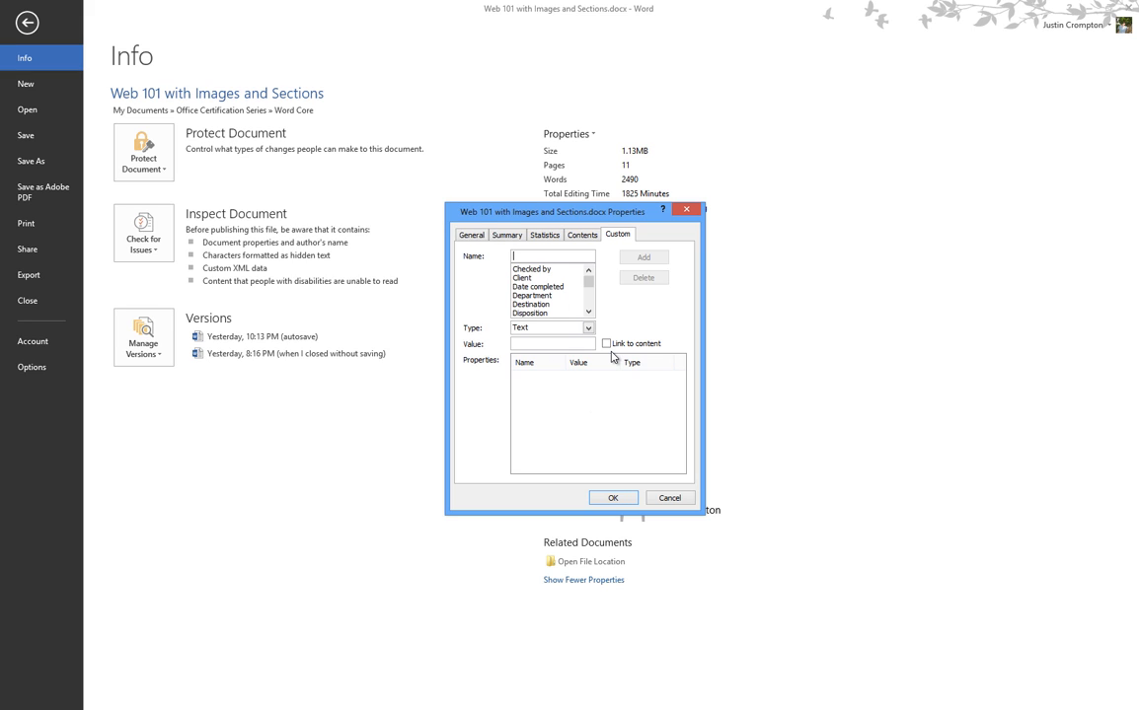
click(470, 236)
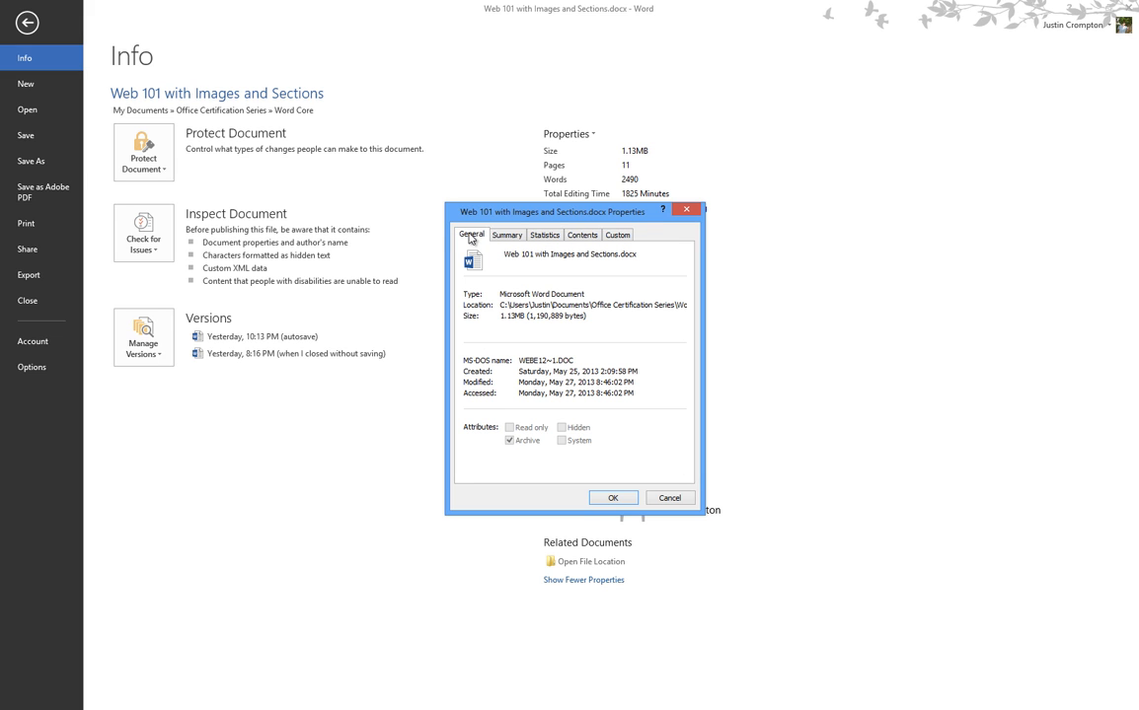
click(669, 497)
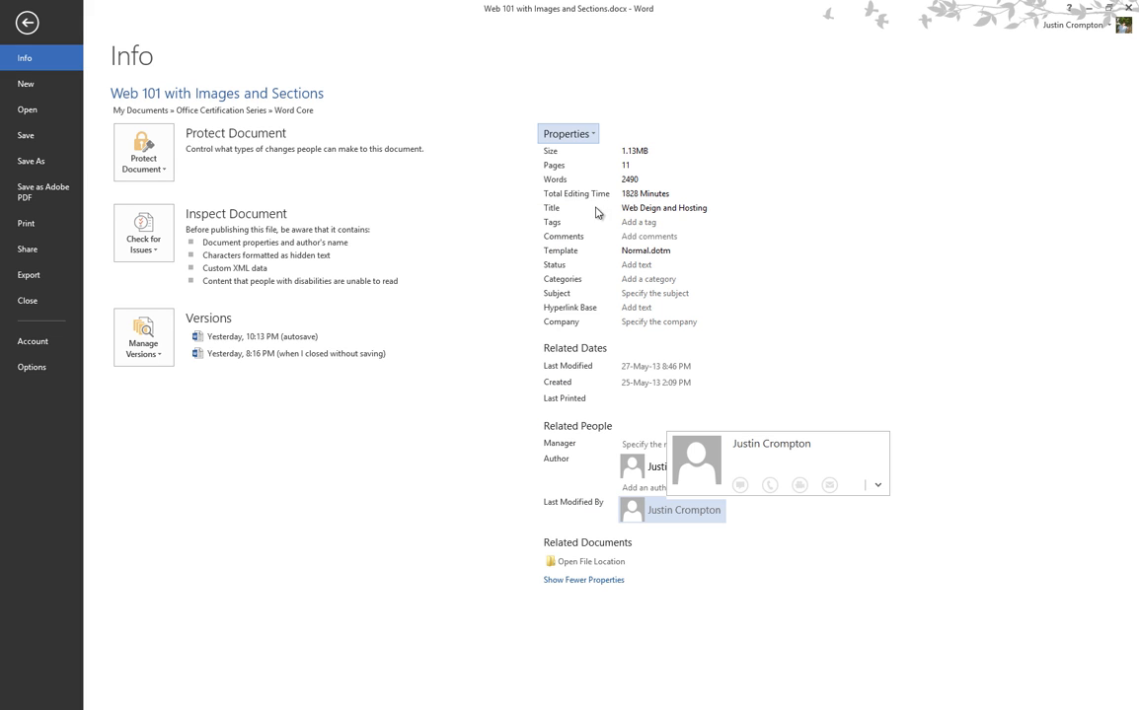
Set the Subject to 'How to Create a Web Page' and show the Document Panel.
click(632, 293)
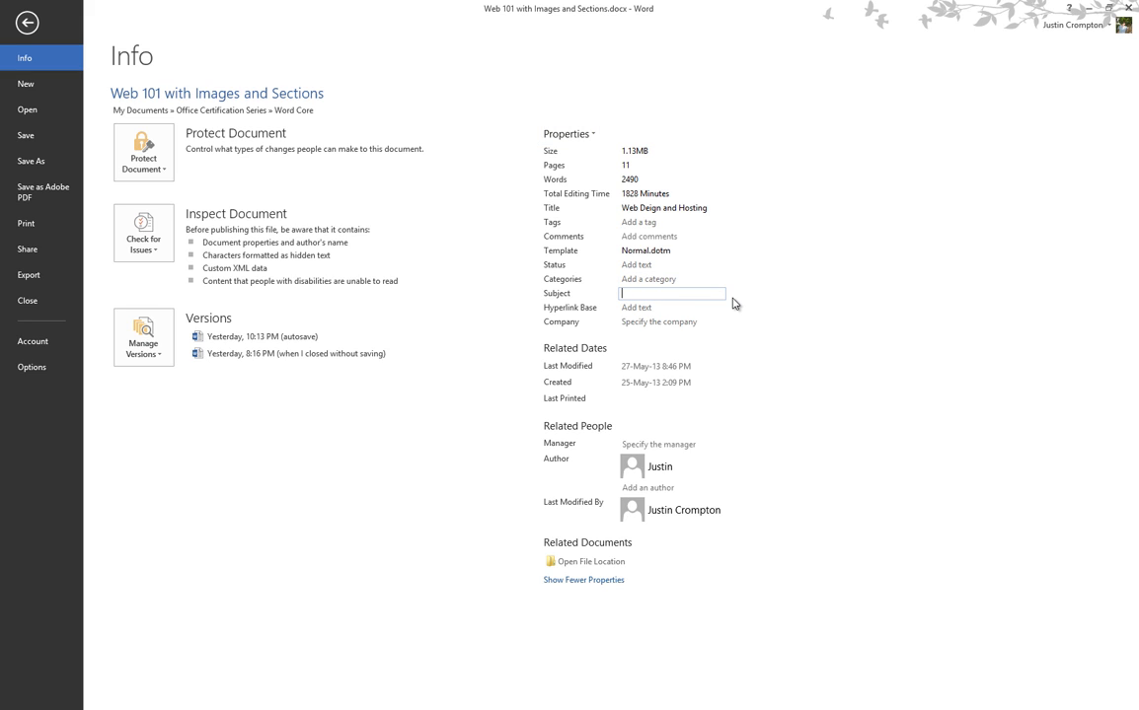
text(How to Create a Web Page)
click(832, 326)
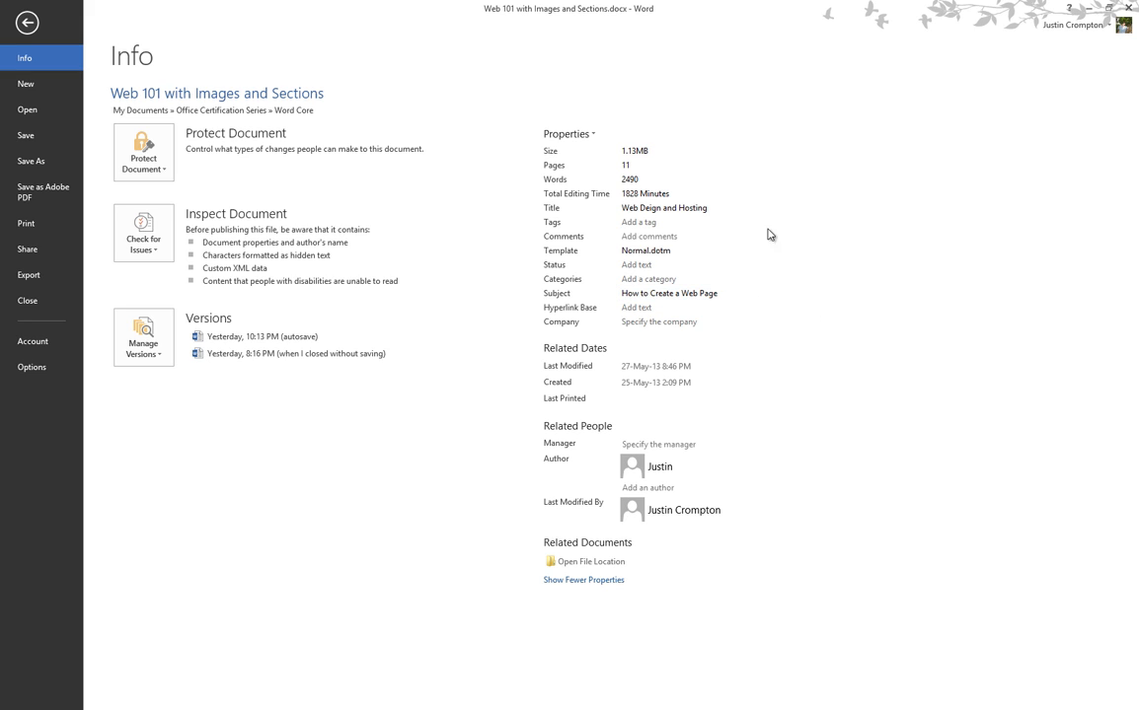
click(567, 134)
click(604, 166)
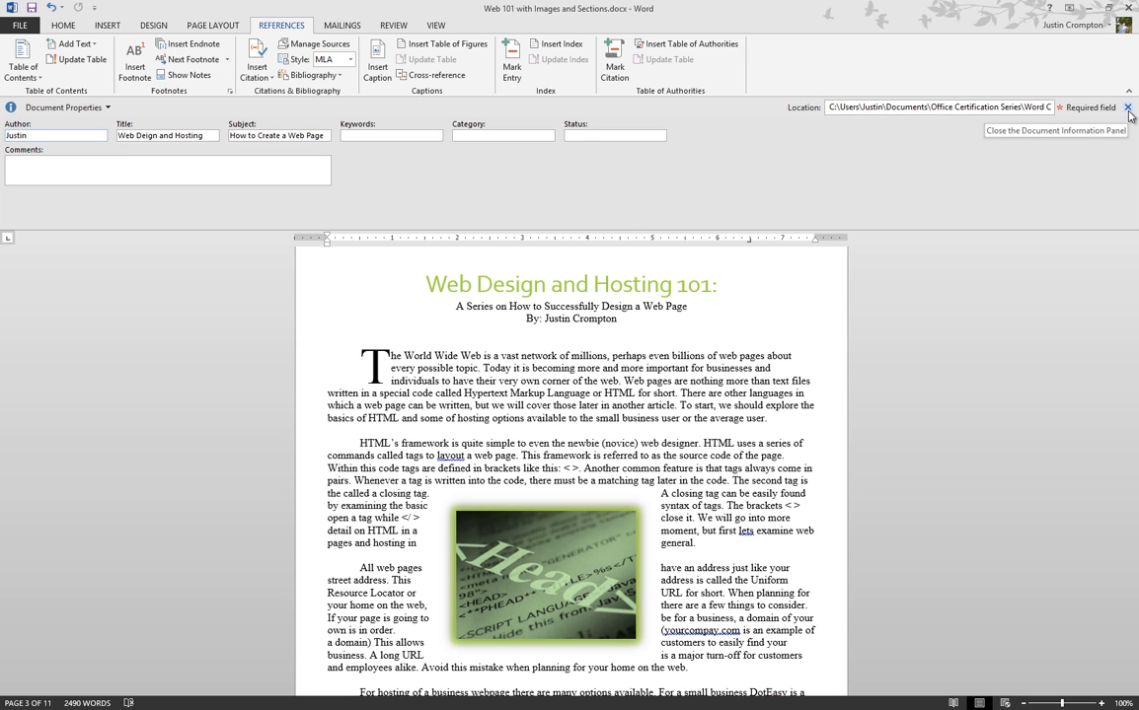
Open and close Advanced Properties from the panel, close the panel, and return to Info.
click(106, 107)
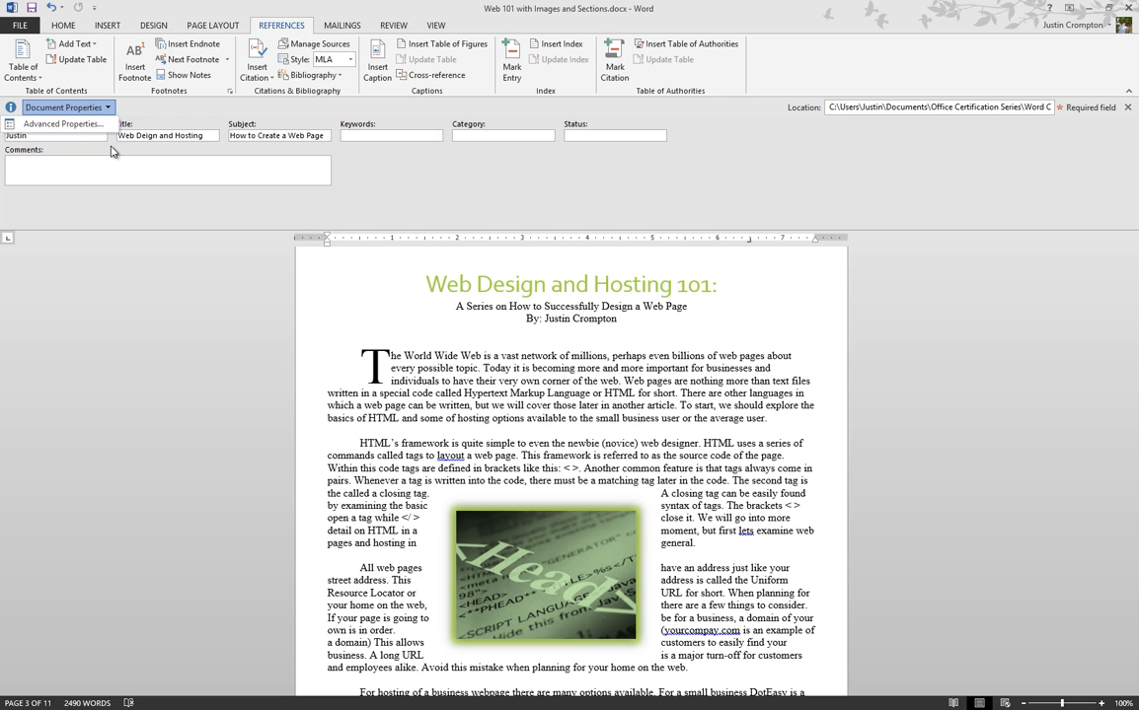
click(97, 125)
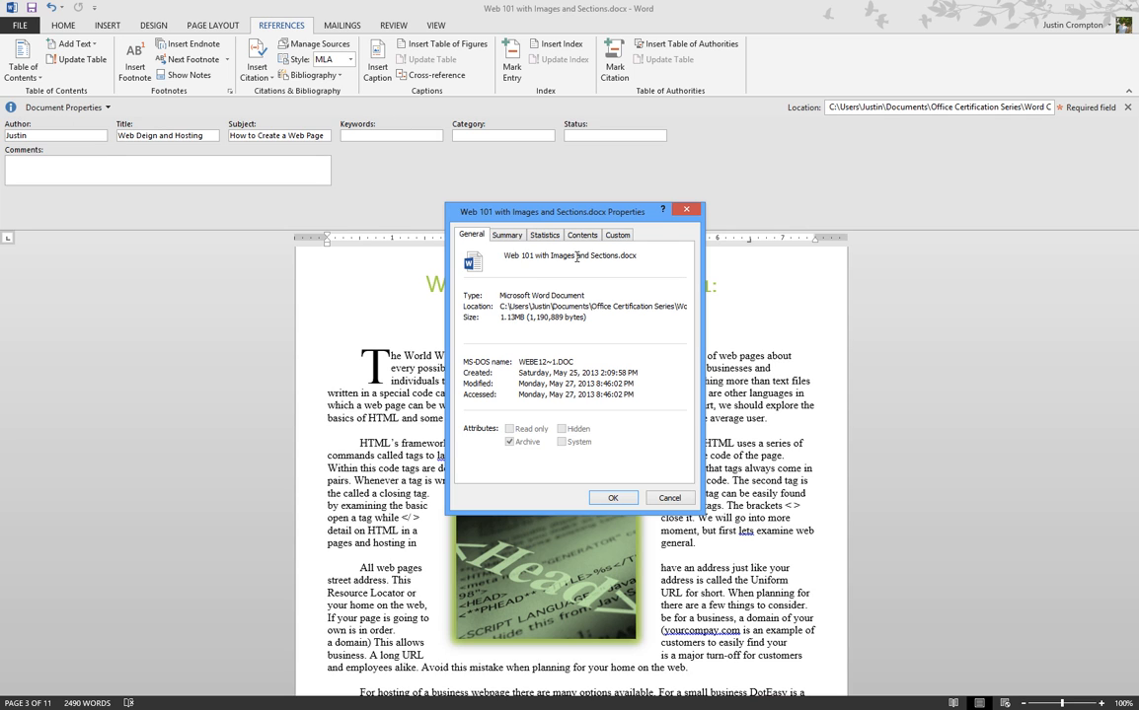
click(686, 209)
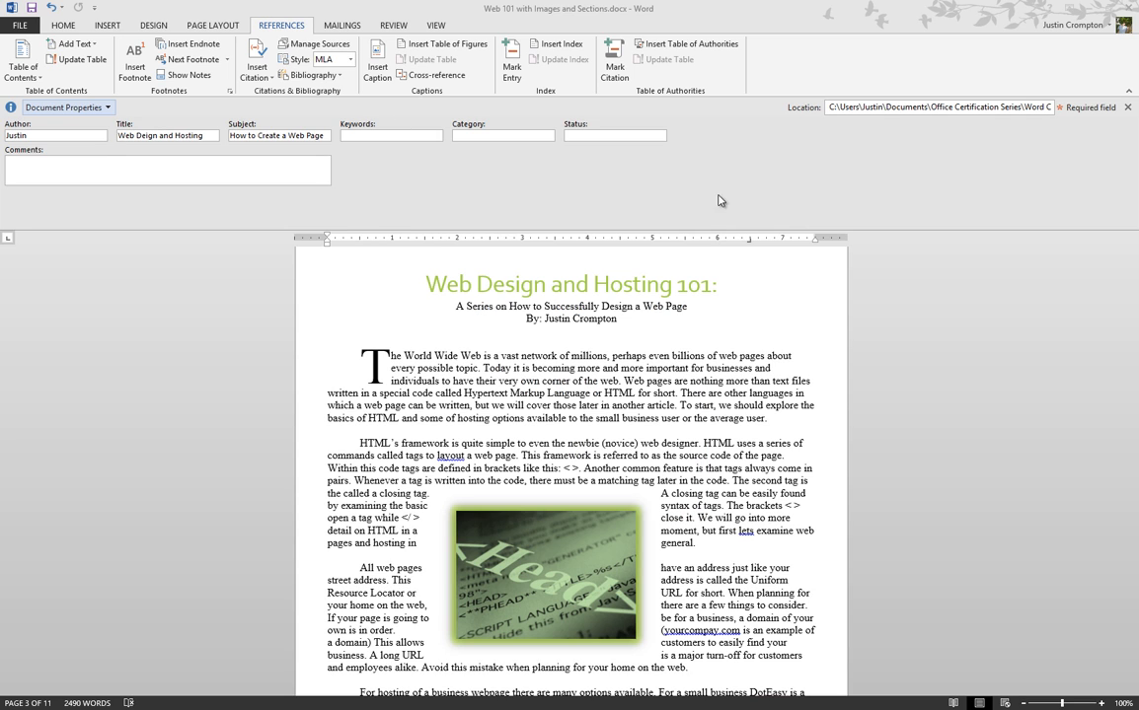
click(1127, 107)
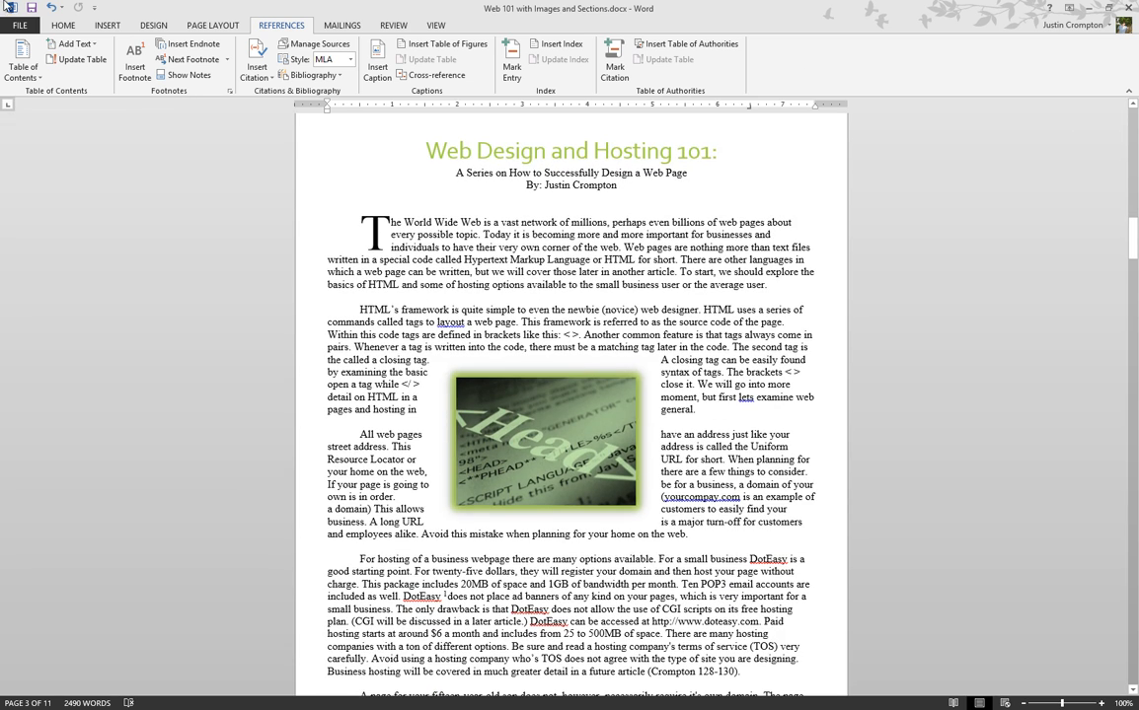
click(28, 23)
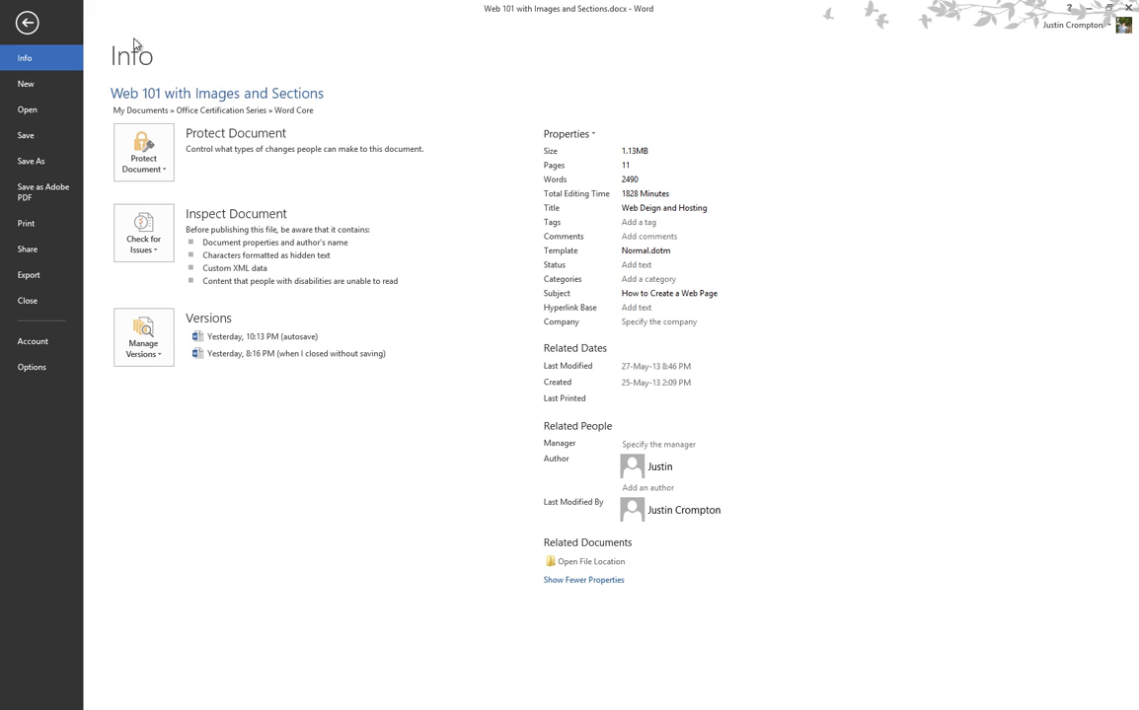
Open the Protect Document dropdown to review the protection options.
click(174, 167)
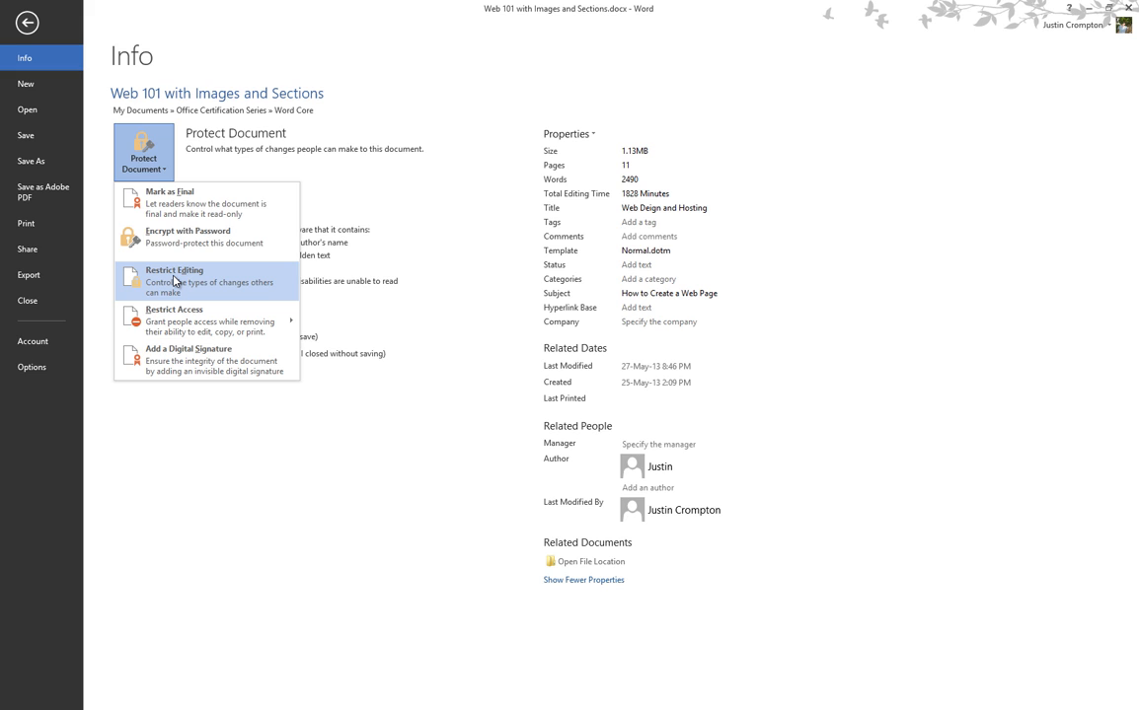
mouse_move(171, 314)
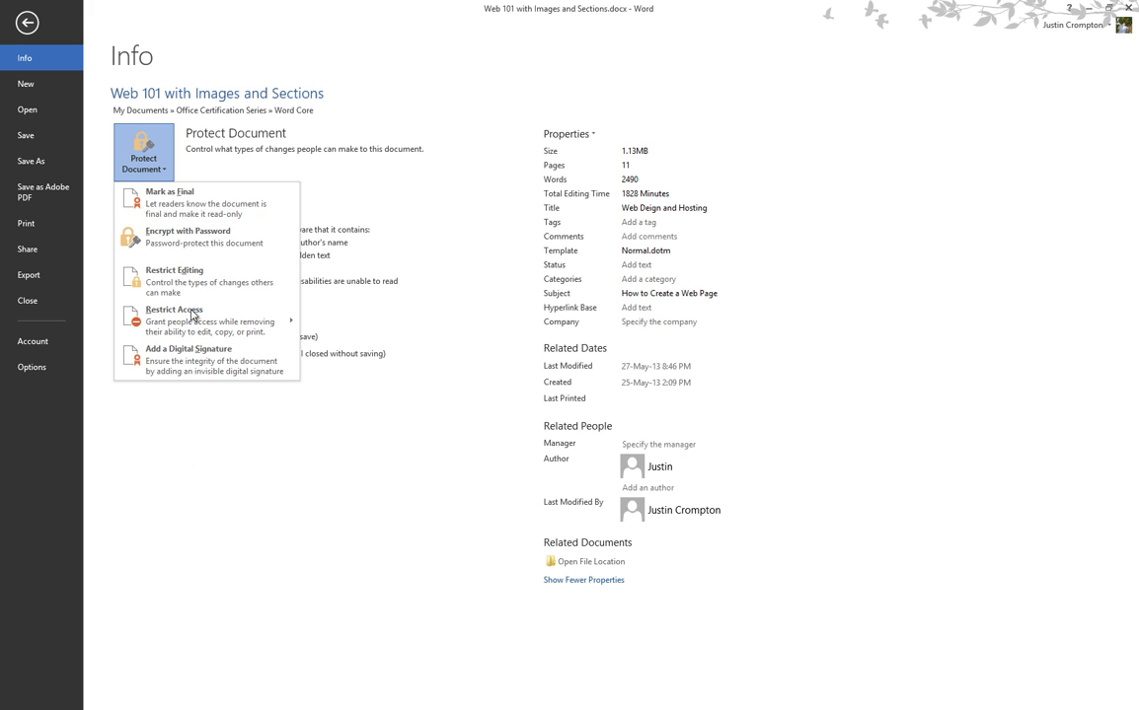
Choose Encrypt with Password, enter a password, and re-enter it to confirm.
click(181, 255)
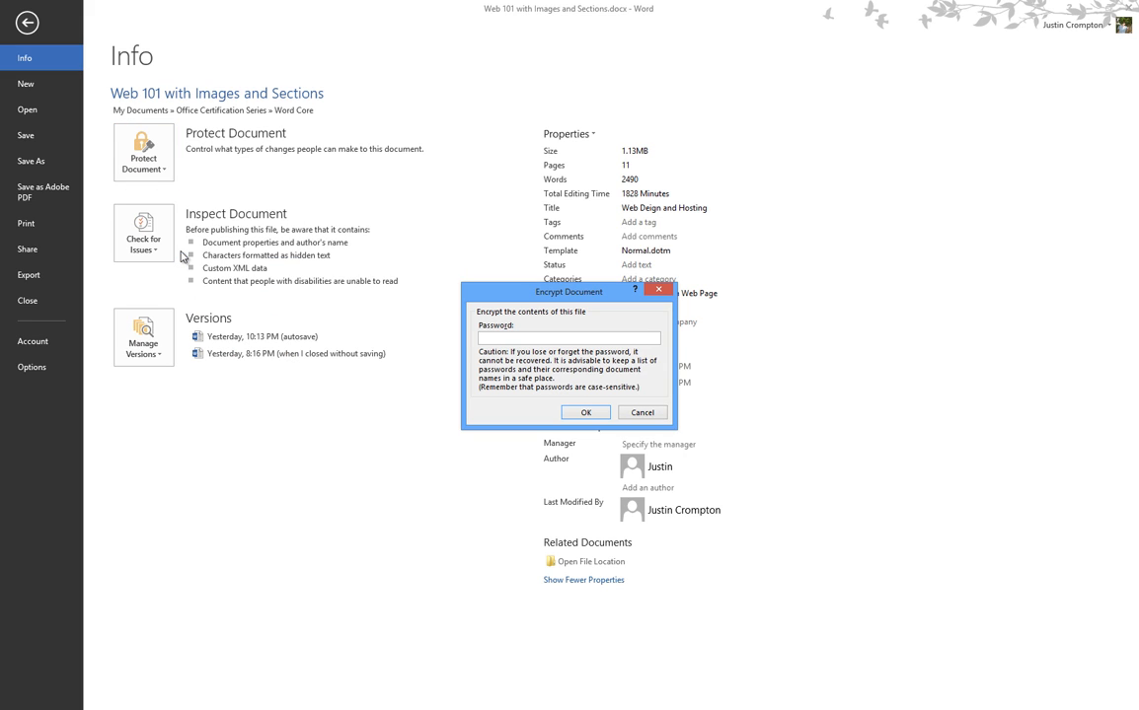
text(••••)
key(BackSpace)
key(BackSpace)
key(BackSpace)
key(BackSpace)
text(••••)
key(Return)
text(••••)
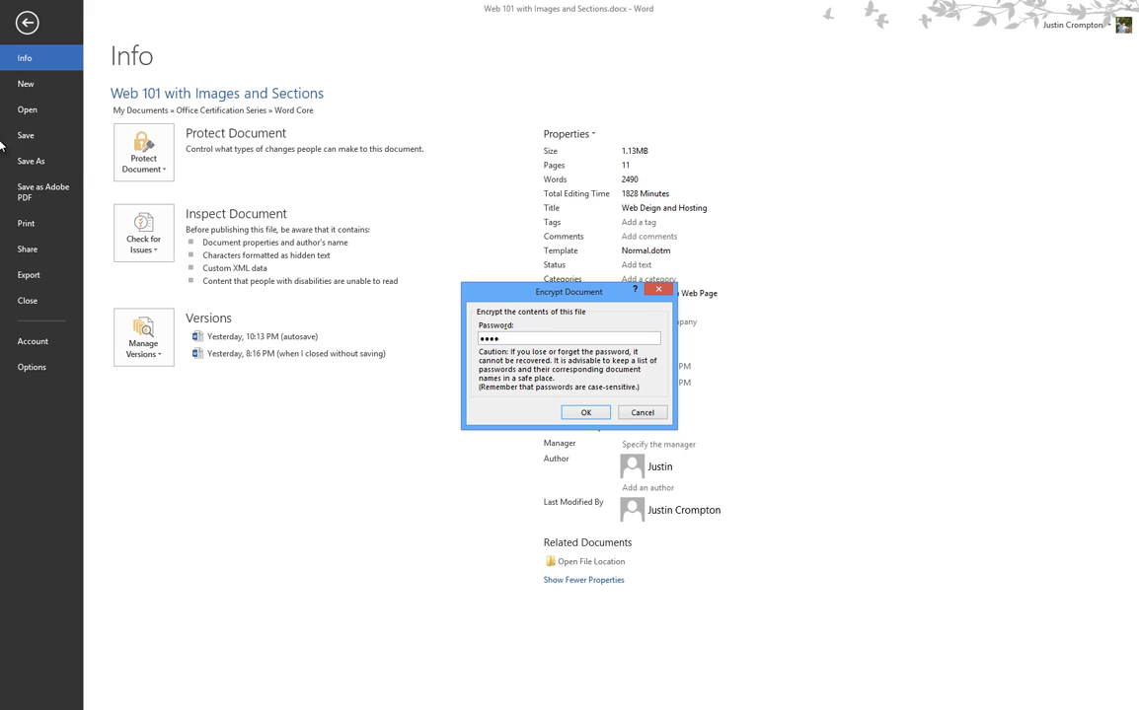
Confirm the password, then start Inspect Document, saving the file first.
text(pass)
click(642, 412)
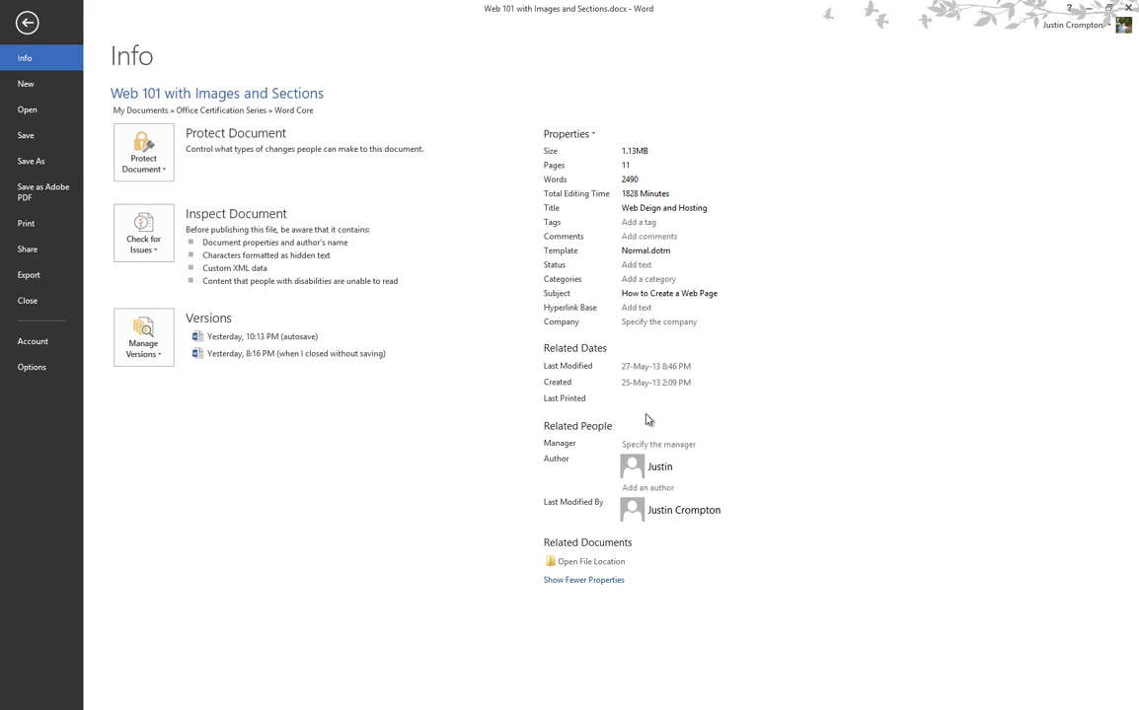
click(128, 237)
click(148, 279)
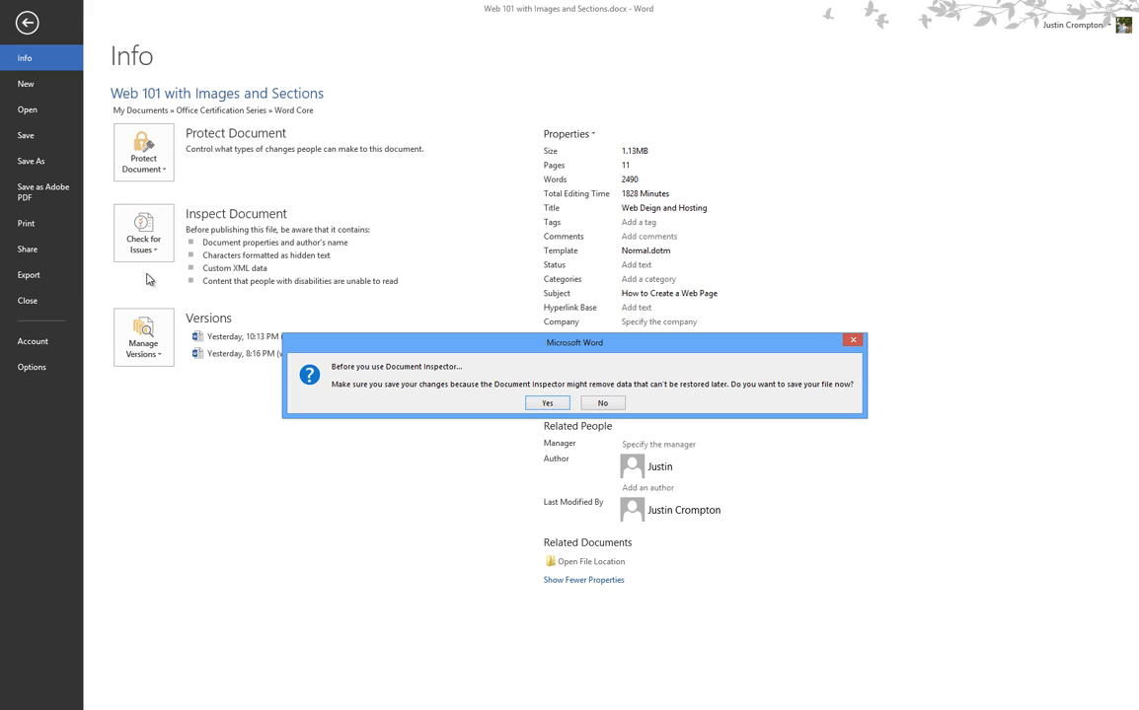
click(547, 403)
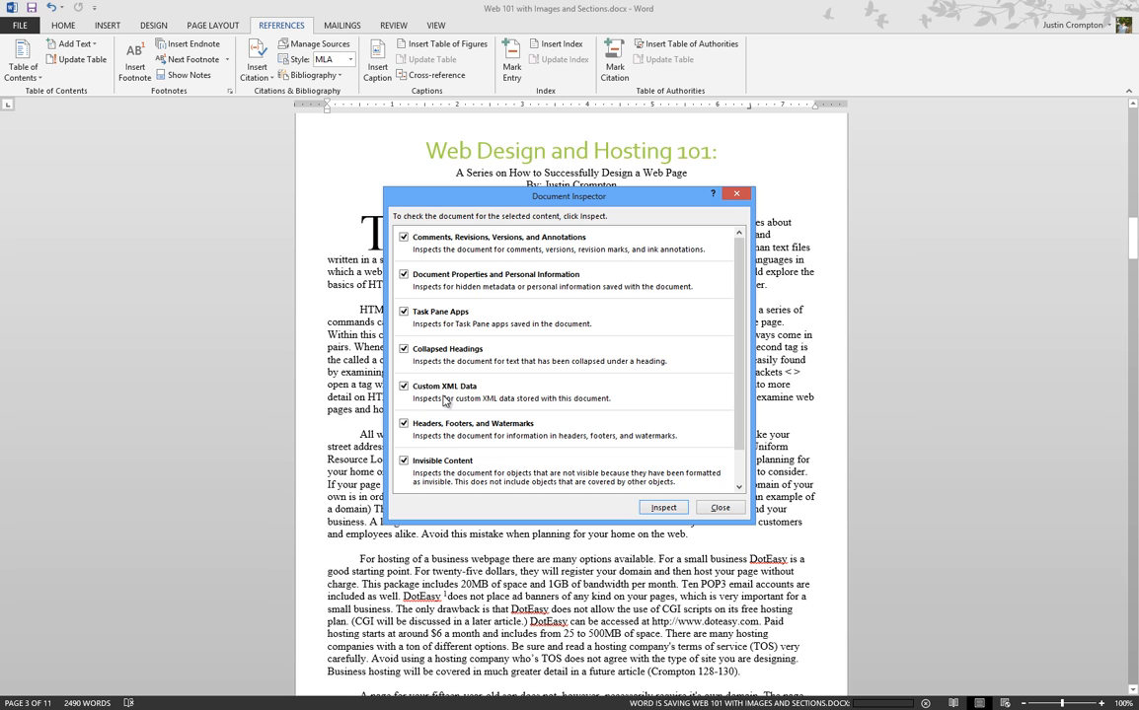
Run the inspection on all ticked categories and scroll through the findings.
scroll(454, 458, down, 1)
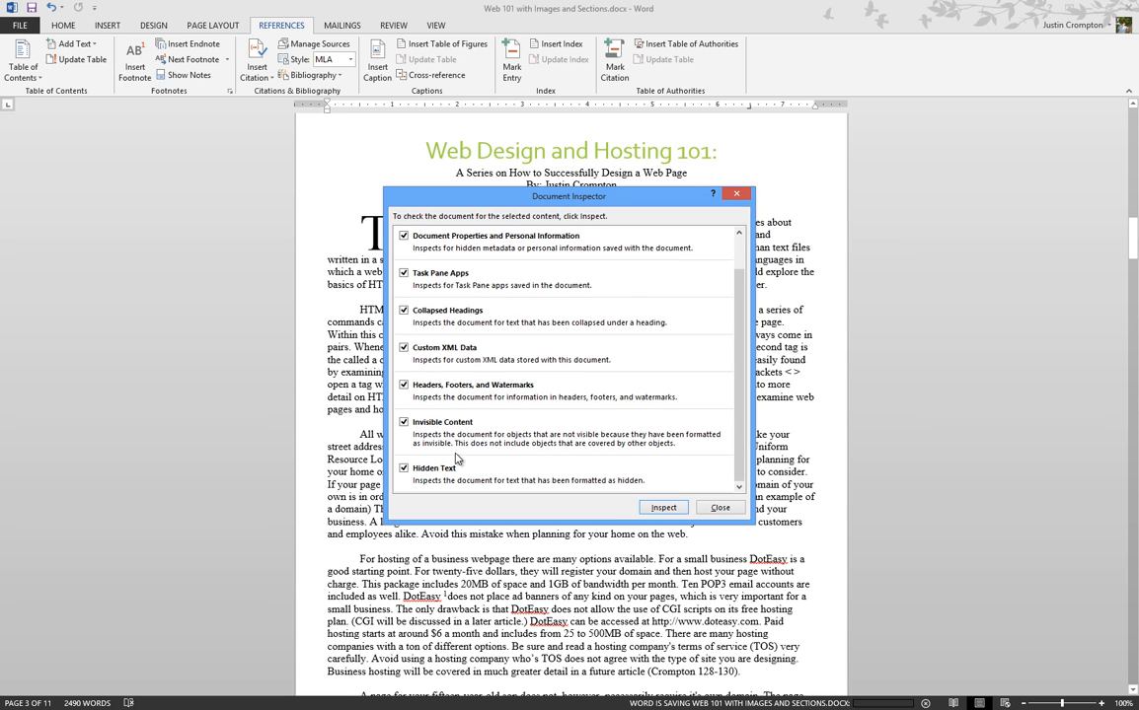
click(680, 512)
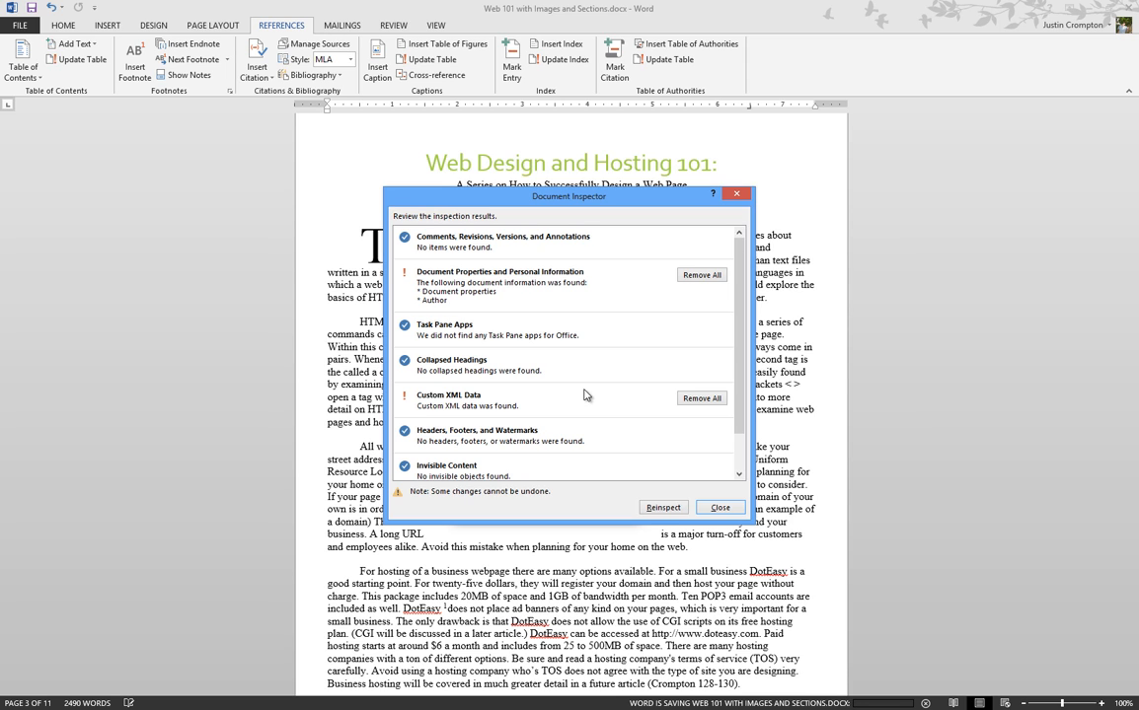
scroll(584, 396, down, 1)
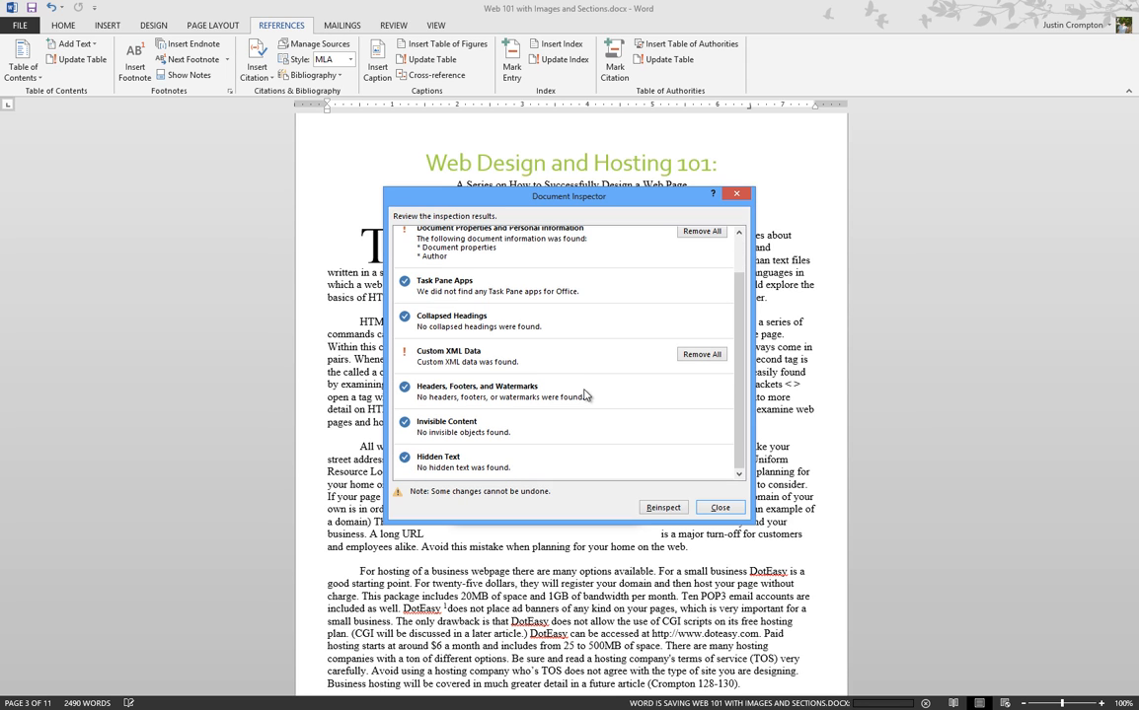
scroll(584, 400, up, 1)
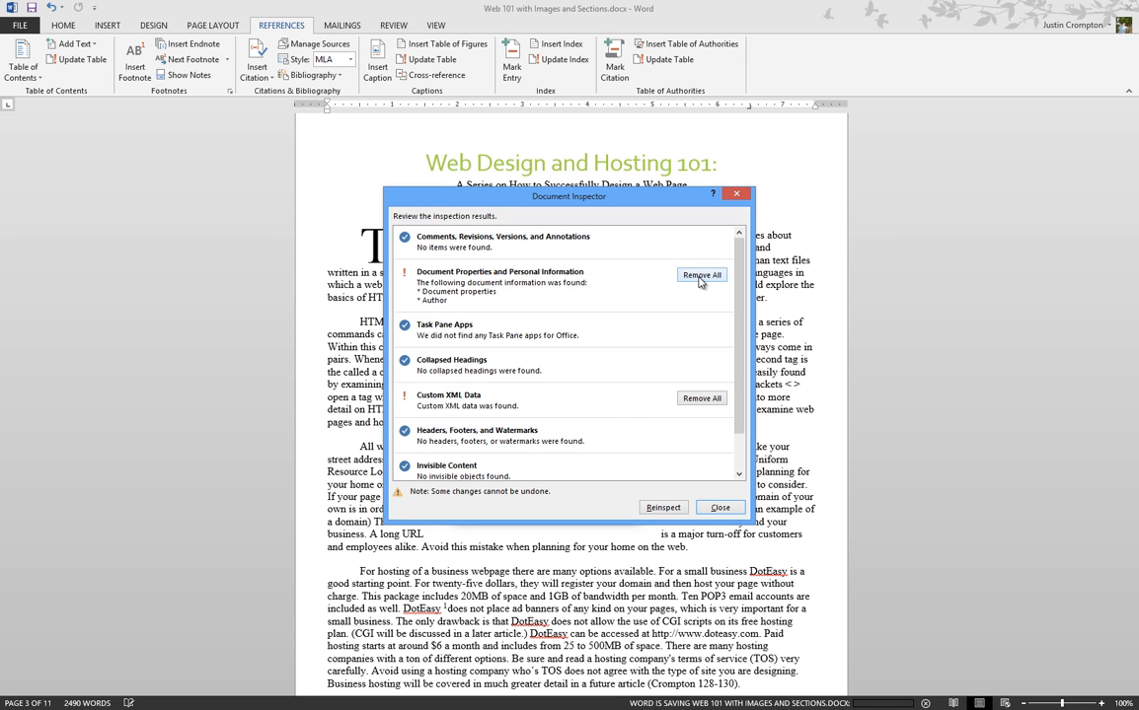
Close the Document Inspector and run Check Accessibility from the Info page.
click(719, 507)
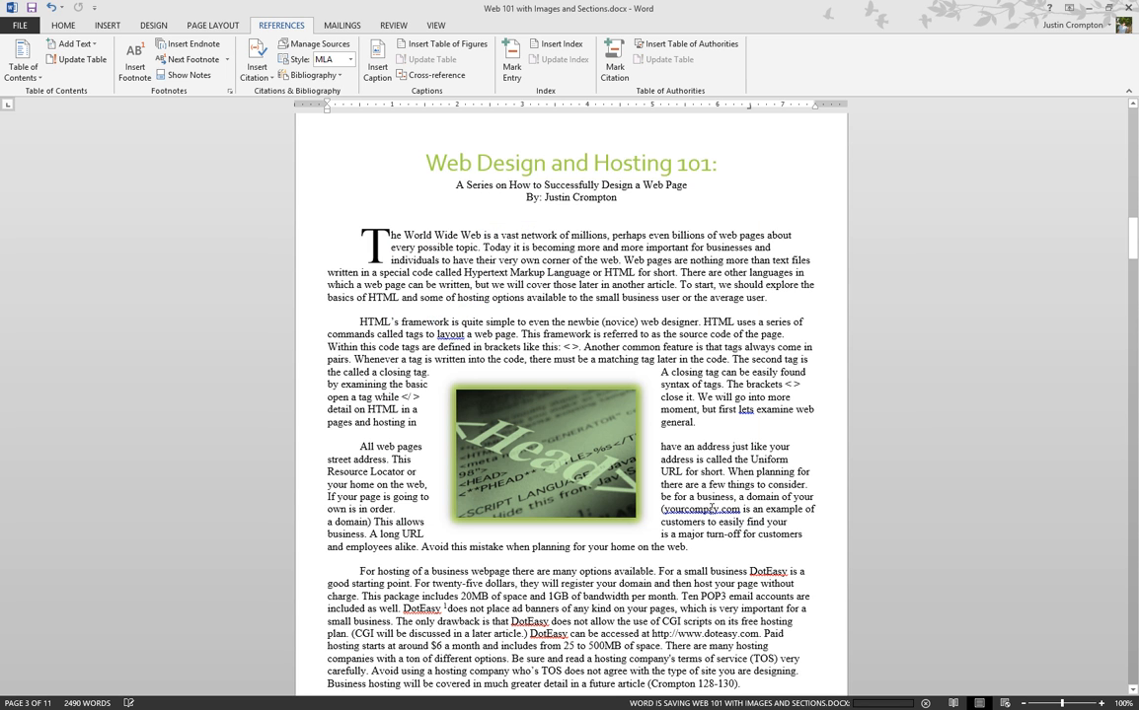
click(21, 27)
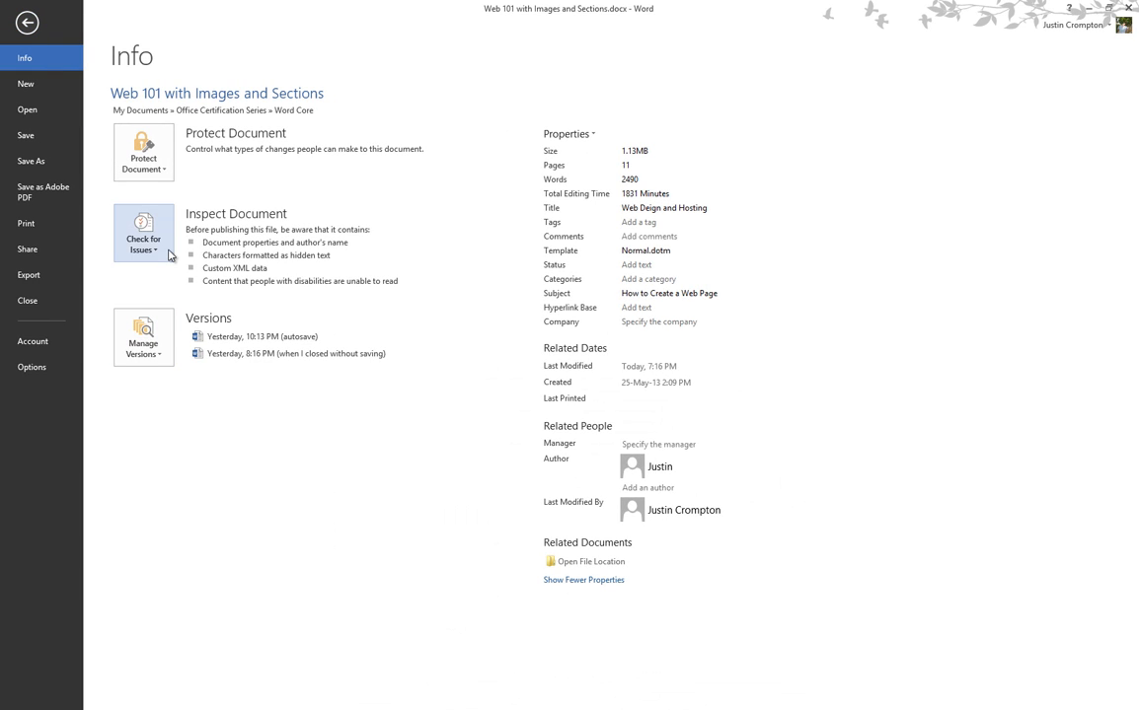
click(169, 256)
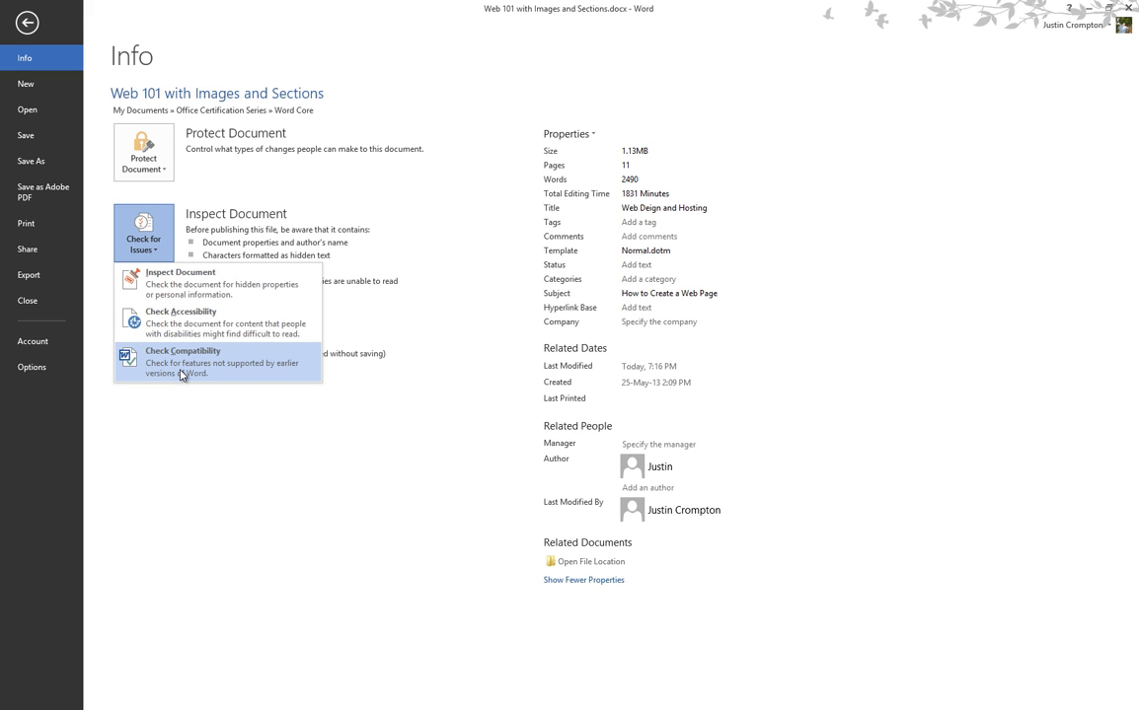
key(Escape)
key(Escape)
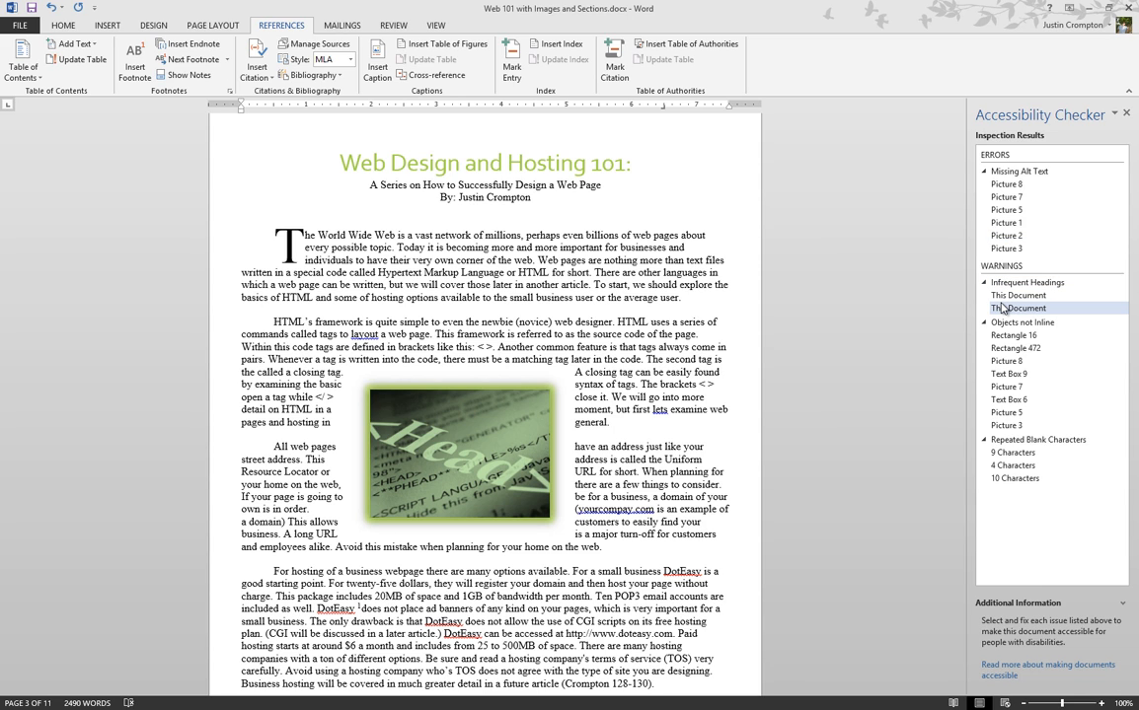
Review the Text Box 9 and Infrequent Headings issues, then close the pane.
click(1009, 374)
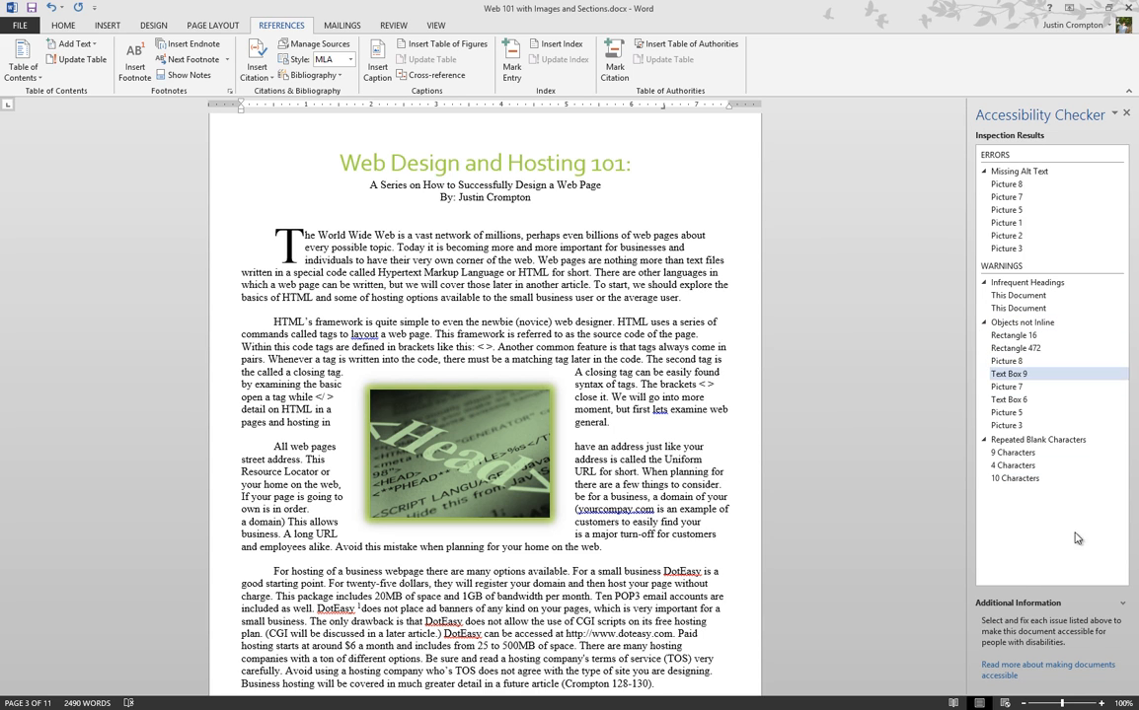
click(1036, 284)
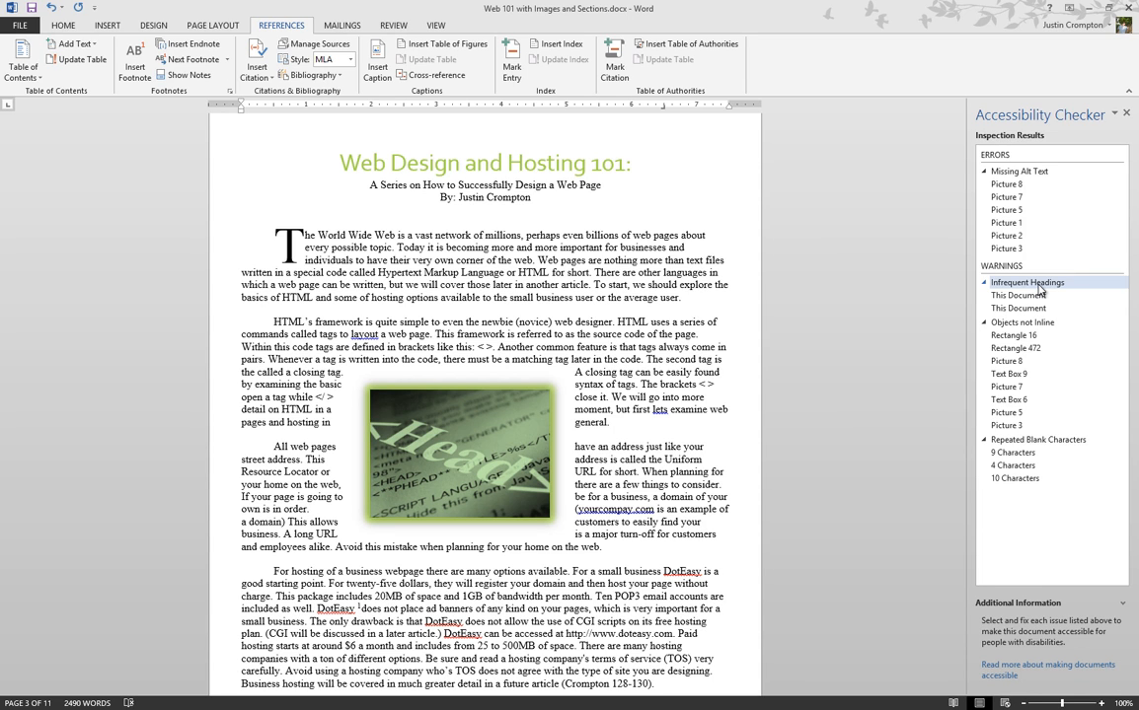
click(1128, 114)
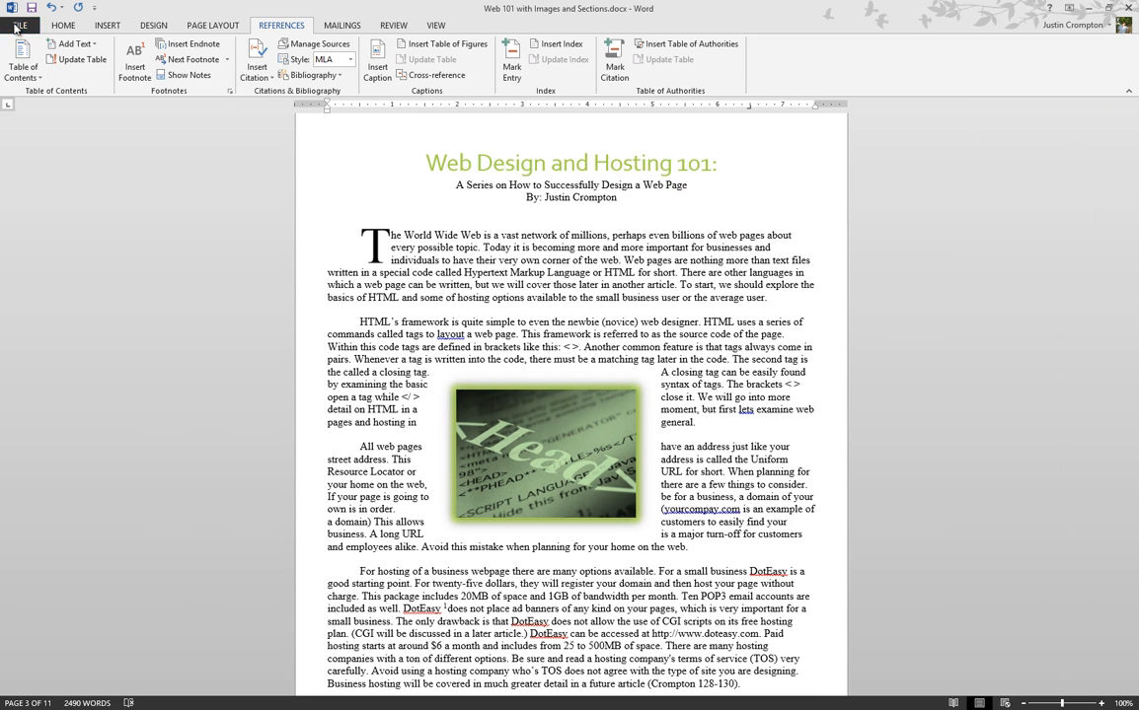
Open the Info page and look over the Manage Versions options twice.
click(17, 25)
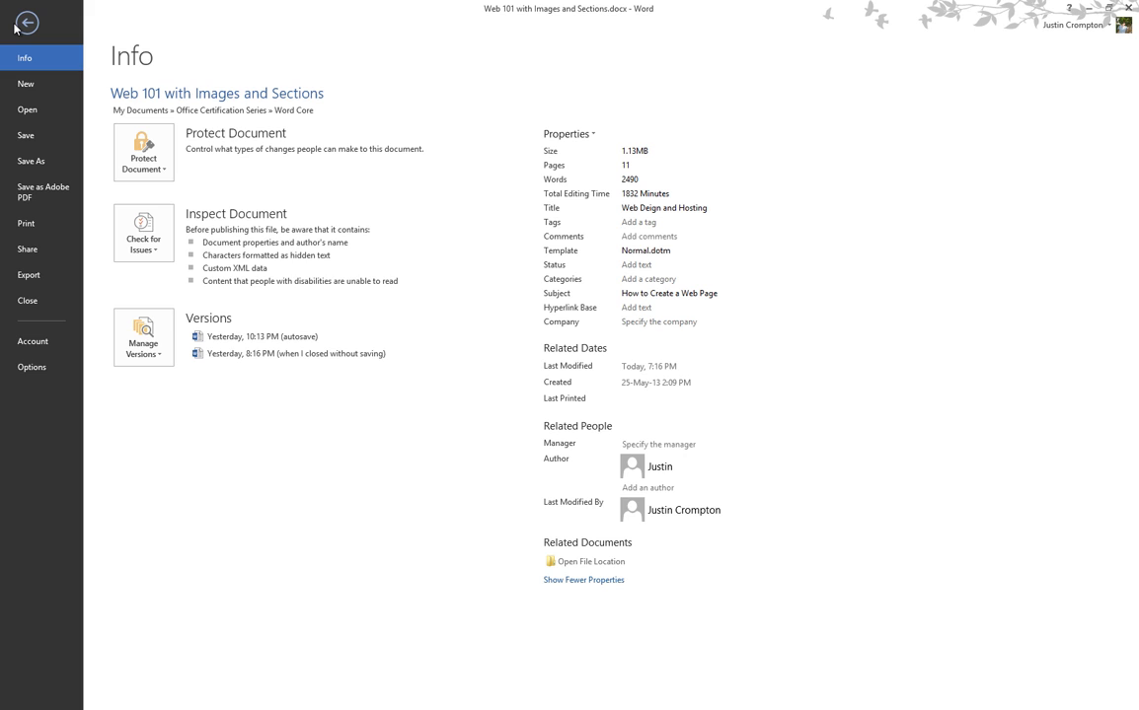
click(158, 355)
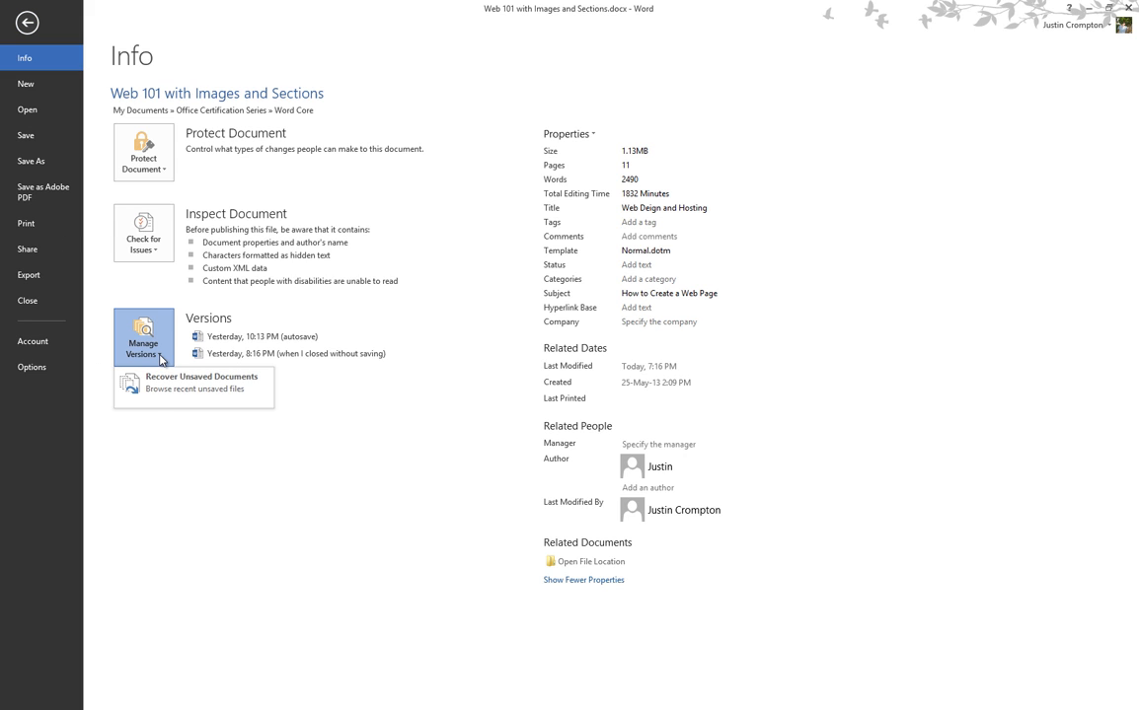
click(166, 444)
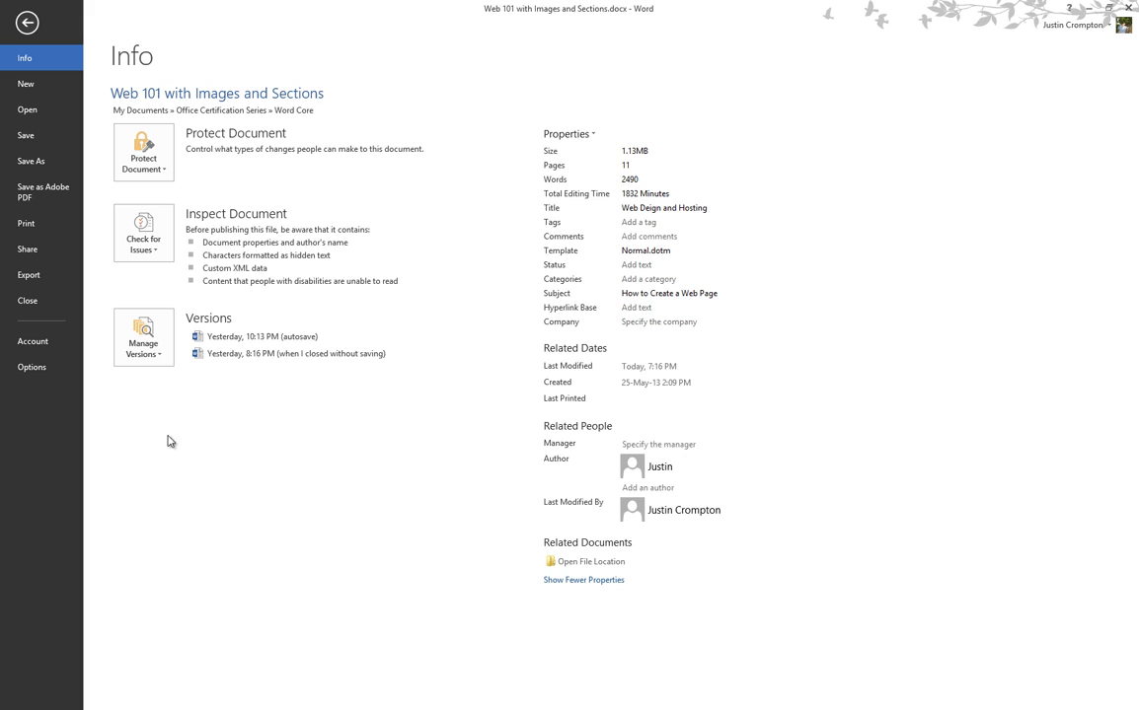
click(143, 318)
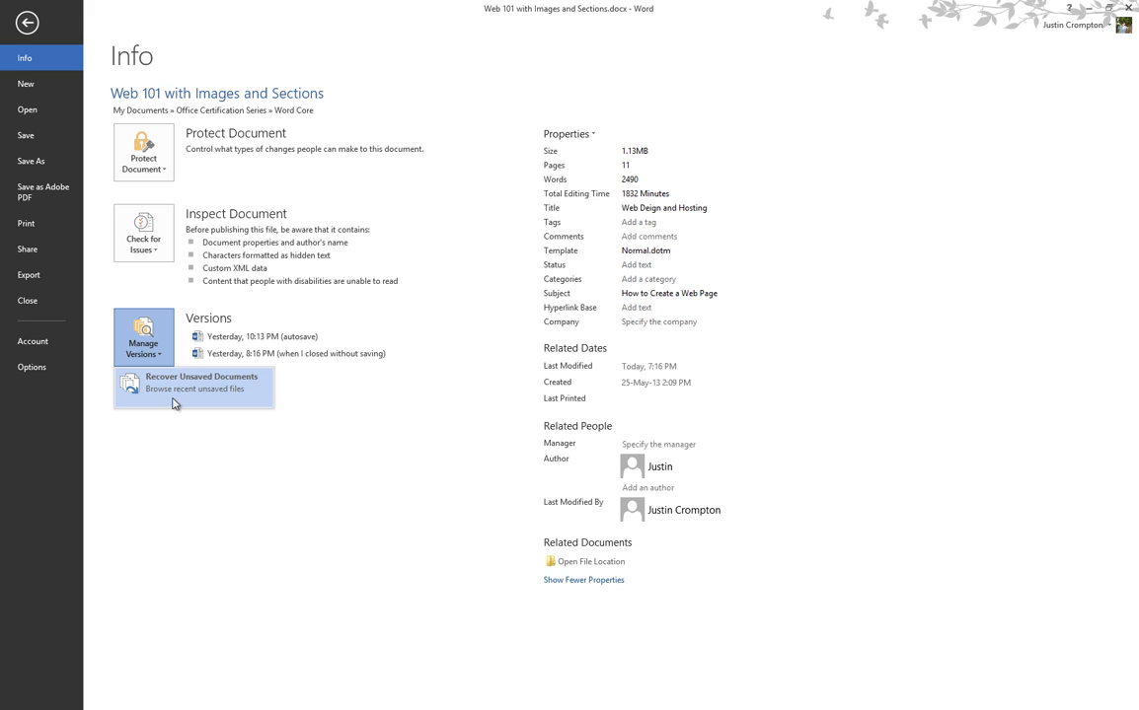
click(208, 506)
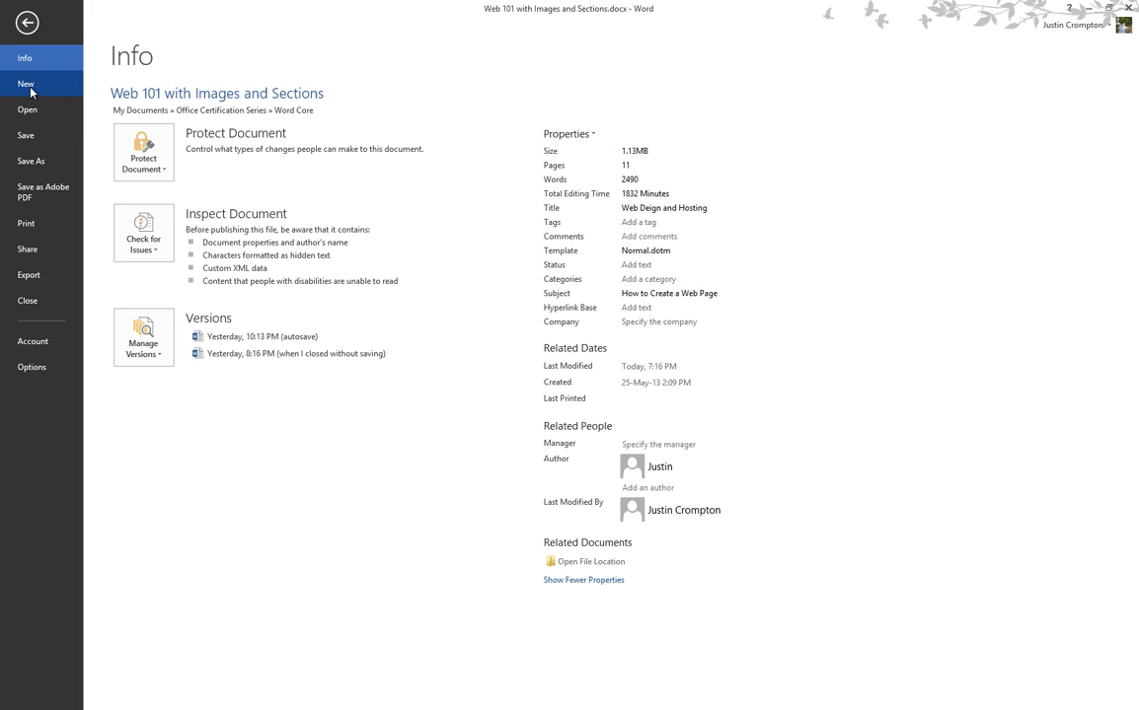
Open the Print page and its Page Setup dialog showing 0.5" margins.
click(53, 225)
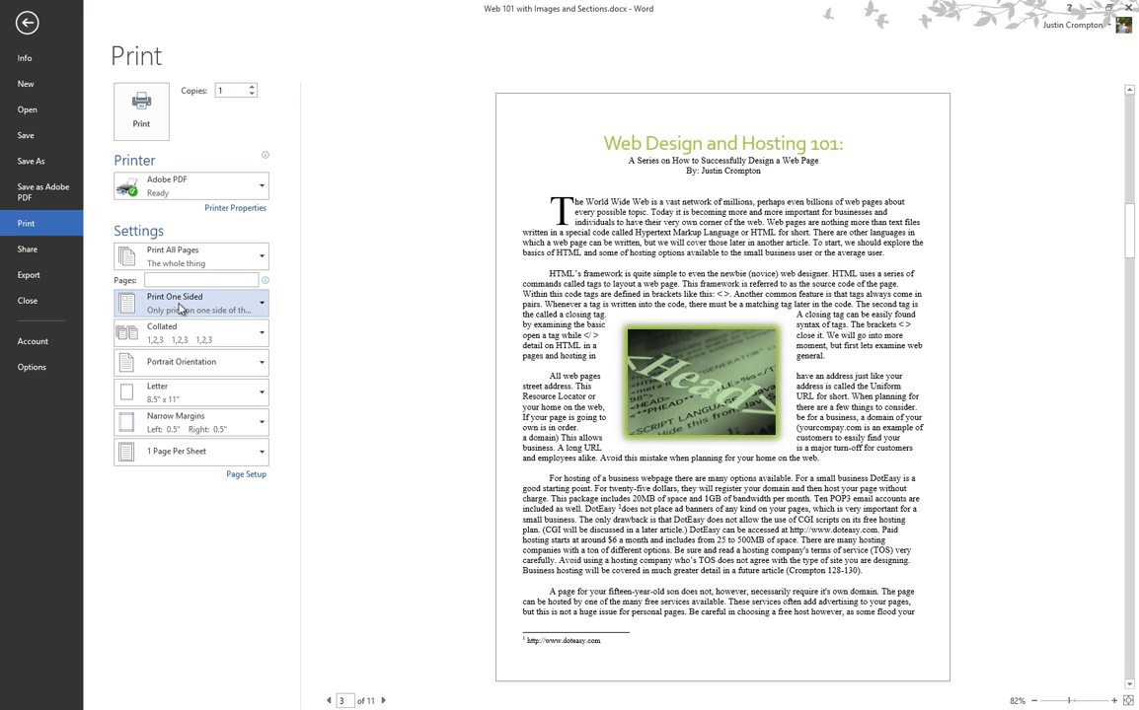
click(239, 476)
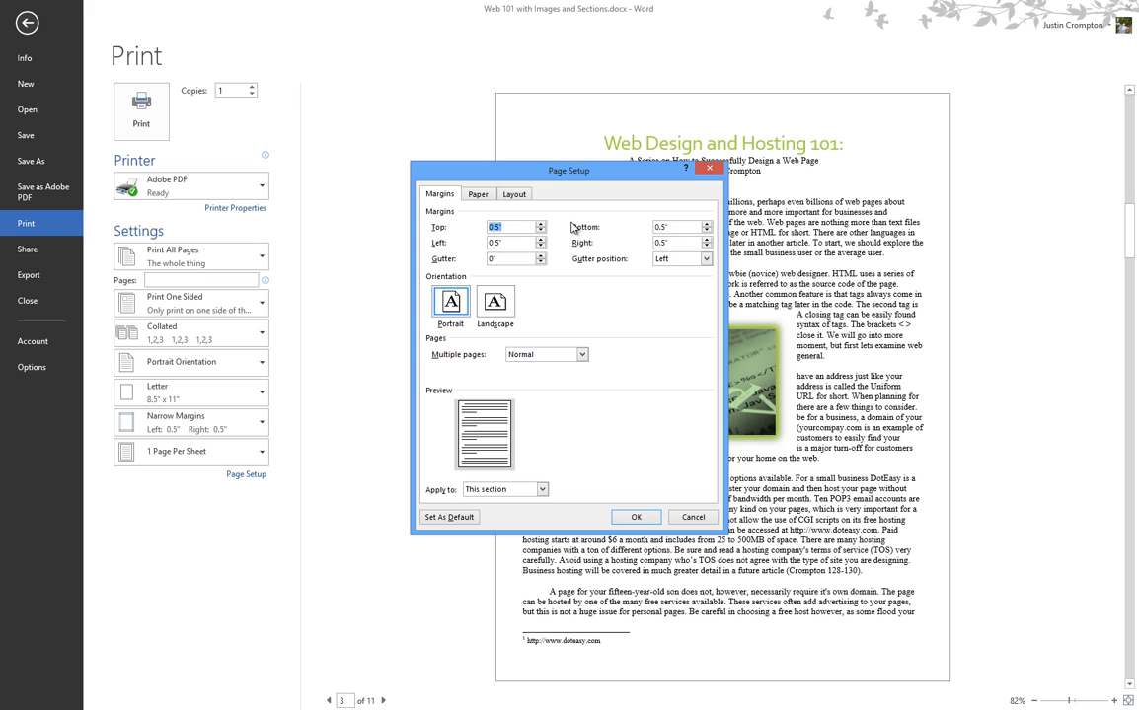
Review the Paper, Layout and Margins settings in Page Setup, then cancel without changes.
click(478, 194)
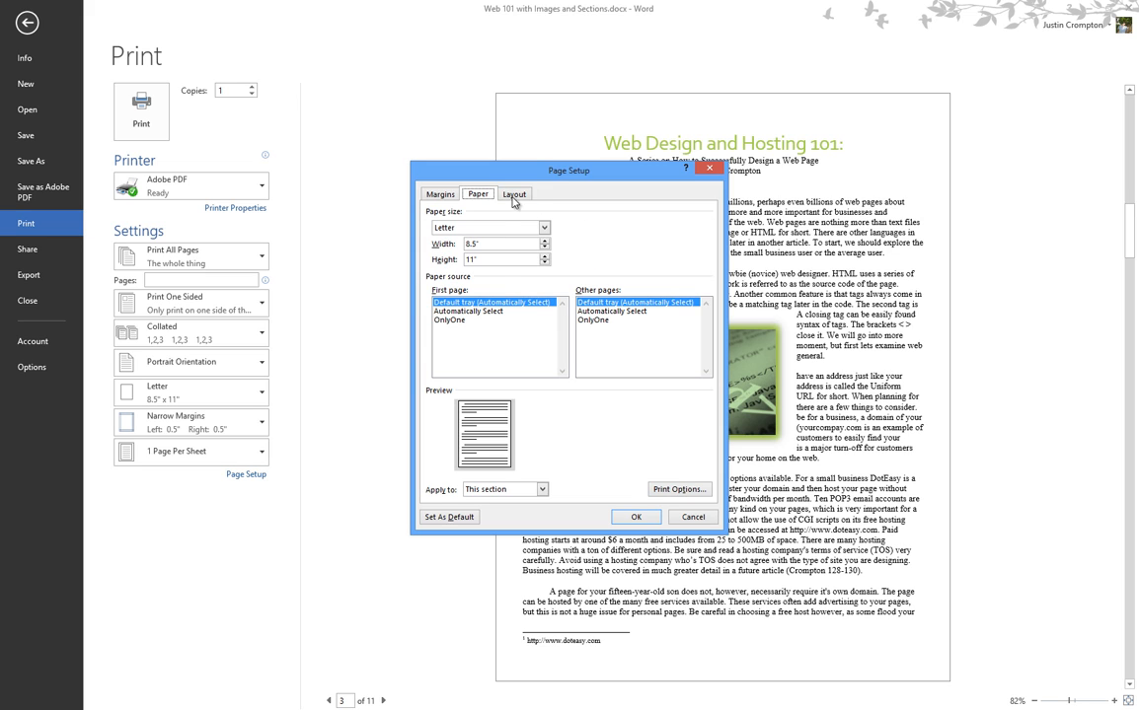
click(514, 195)
click(478, 194)
click(440, 194)
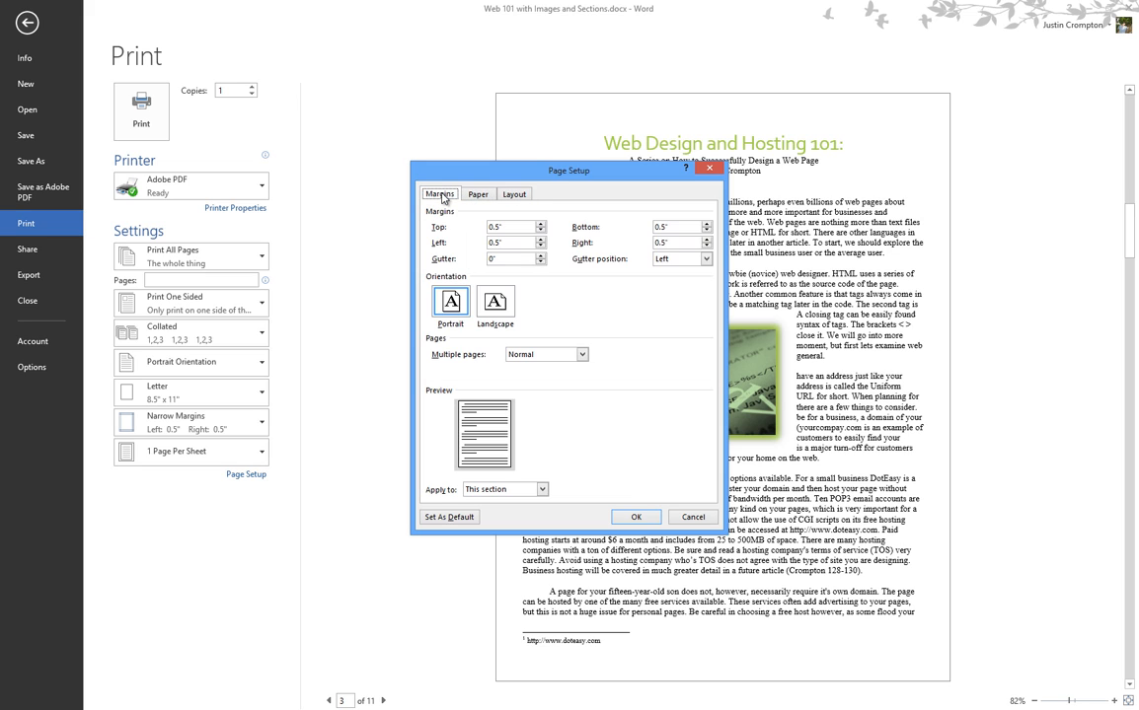
click(477, 194)
click(513, 197)
click(444, 196)
click(679, 523)
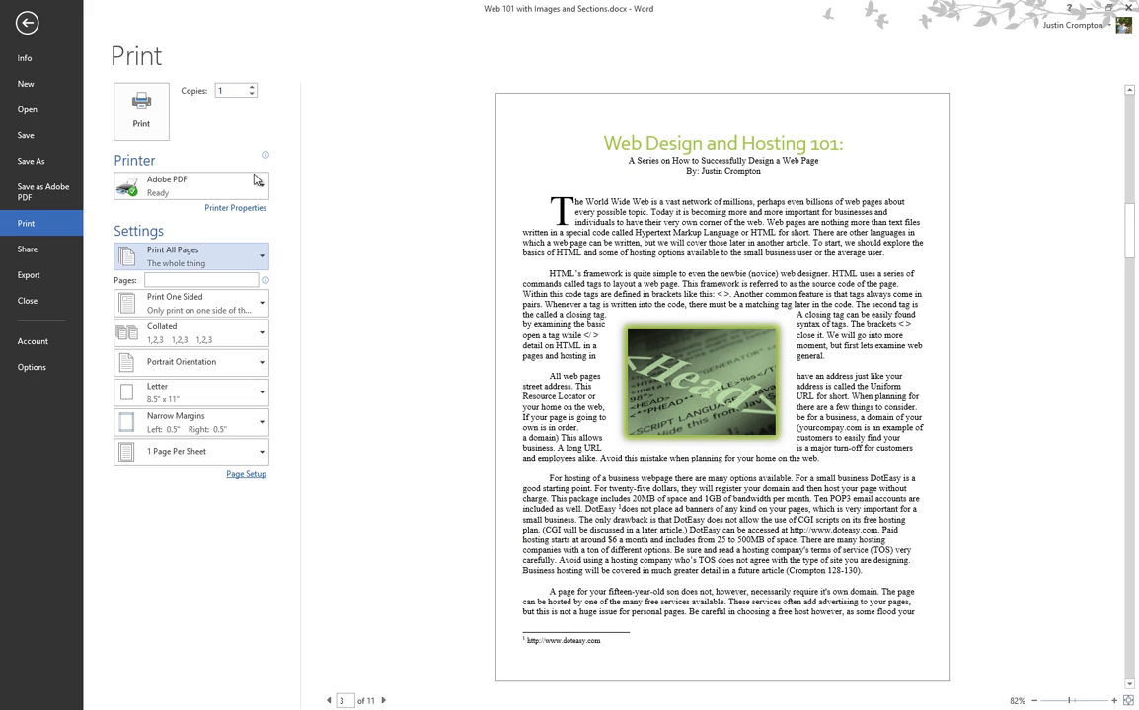
Browse the printer list and one-sided printing options, keeping Adobe PDF unchanged.
click(256, 180)
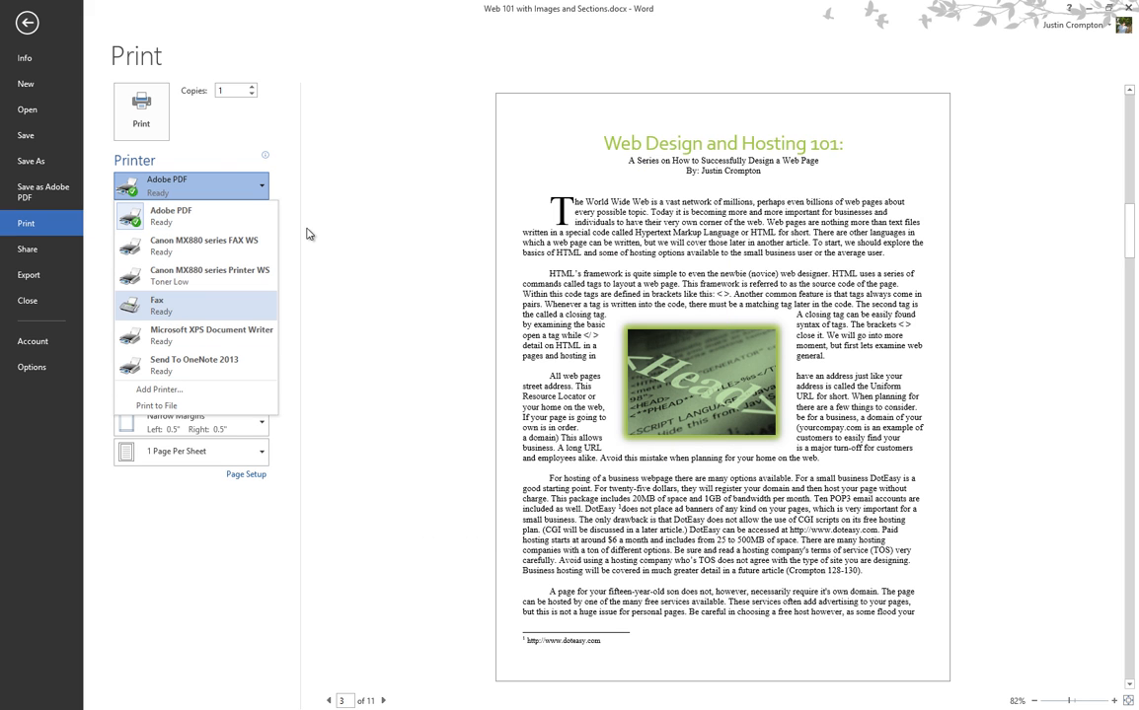
click(357, 242)
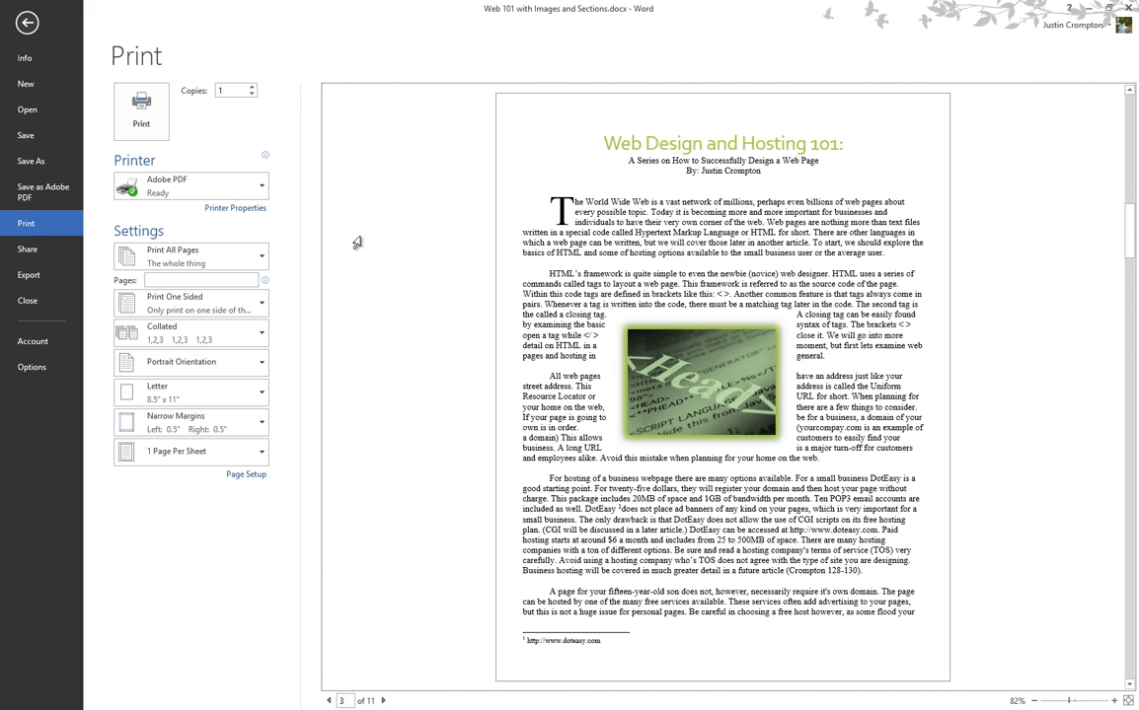
click(247, 311)
click(247, 311)
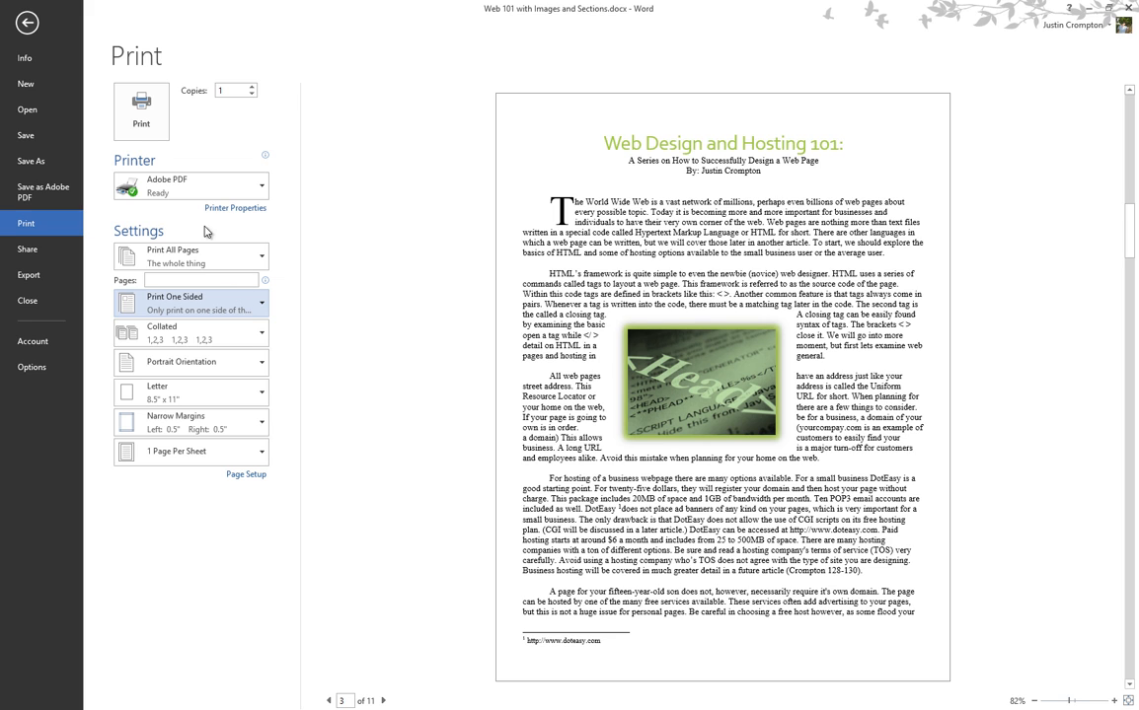
Switch the printer to Canon MX880 series Printer WS, leaving one-sided printing unchanged.
click(195, 182)
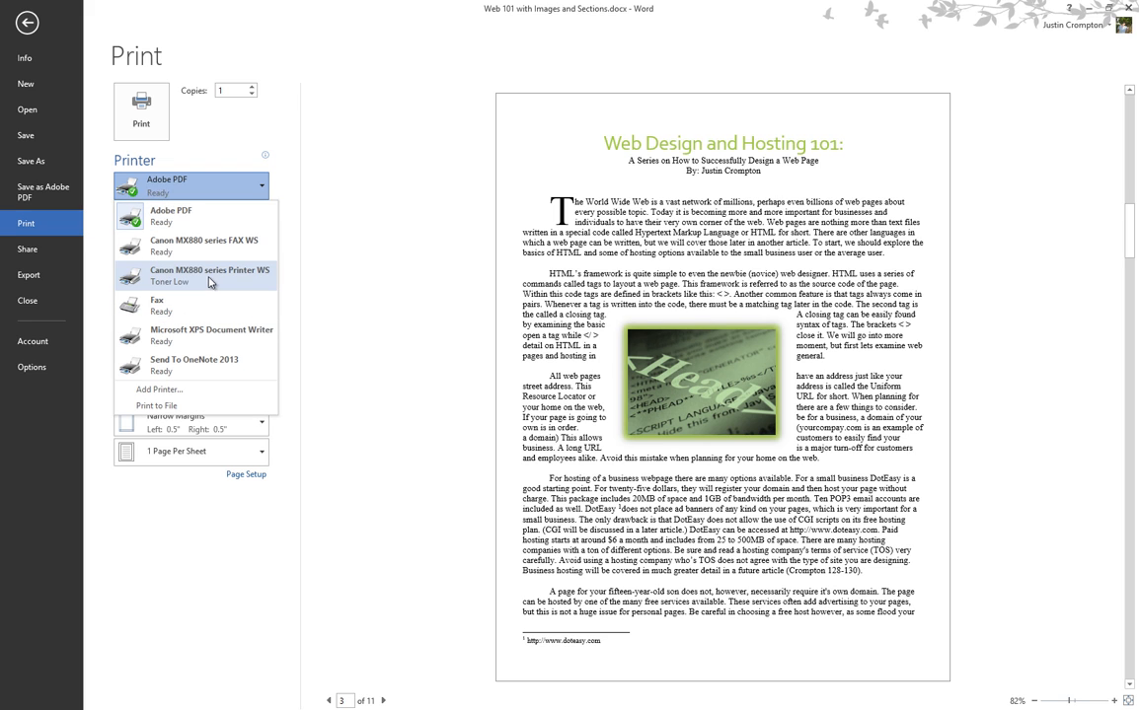
click(210, 281)
click(211, 313)
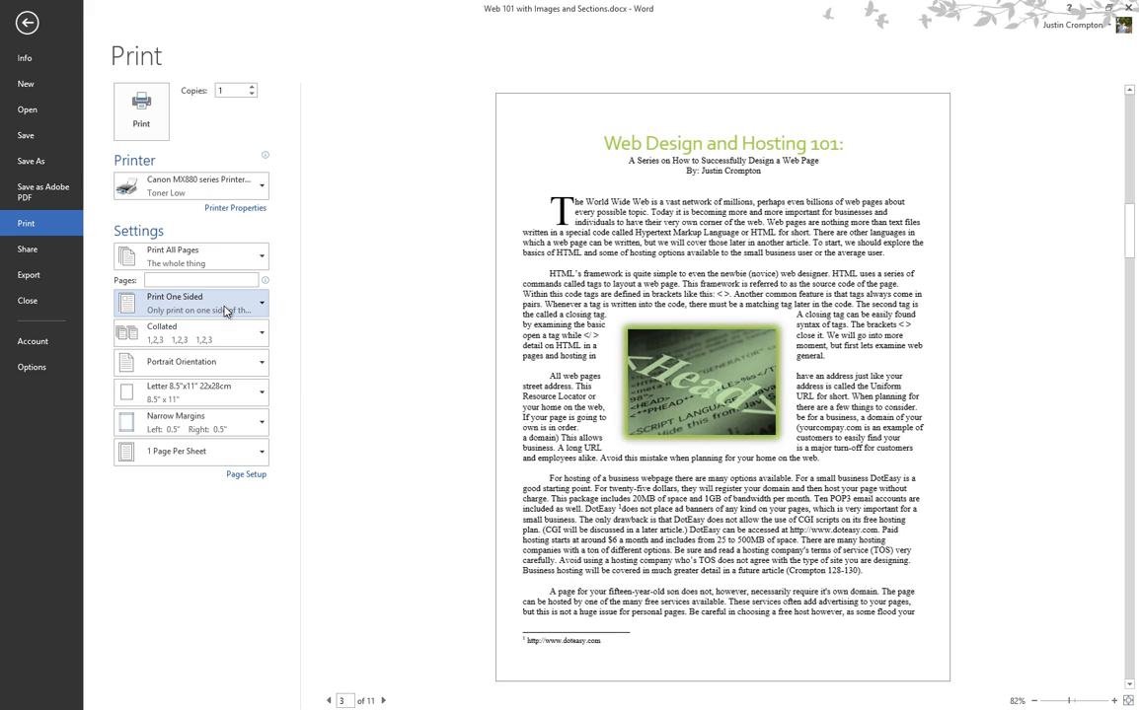
click(213, 311)
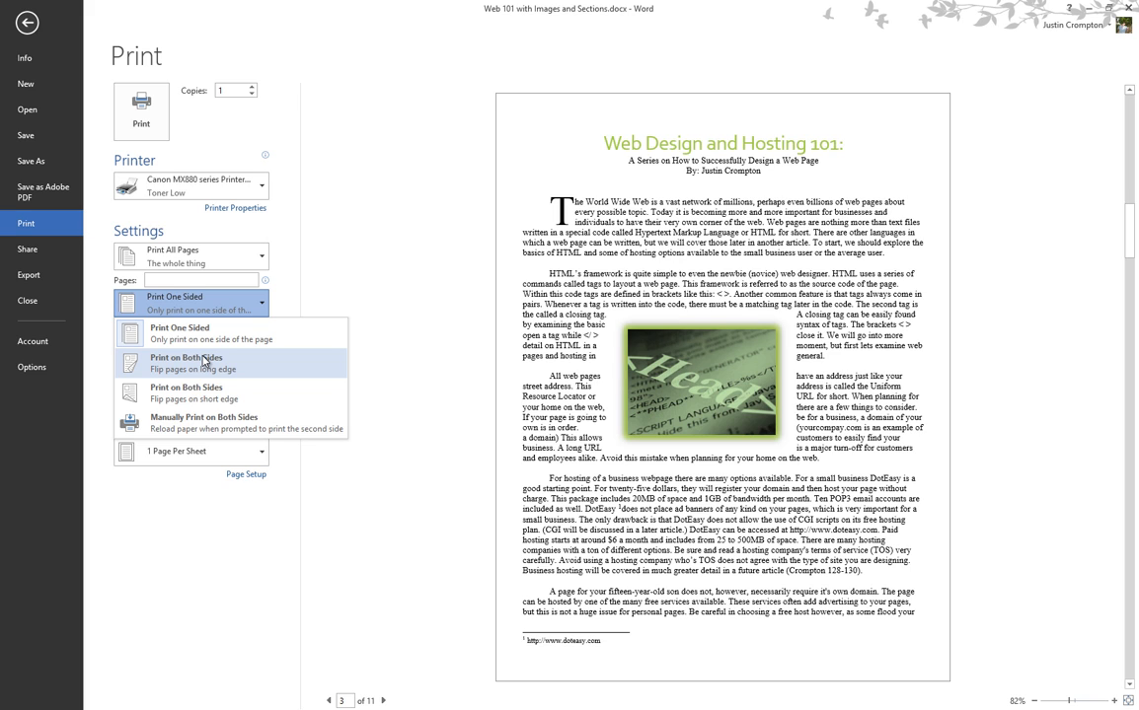
click(233, 539)
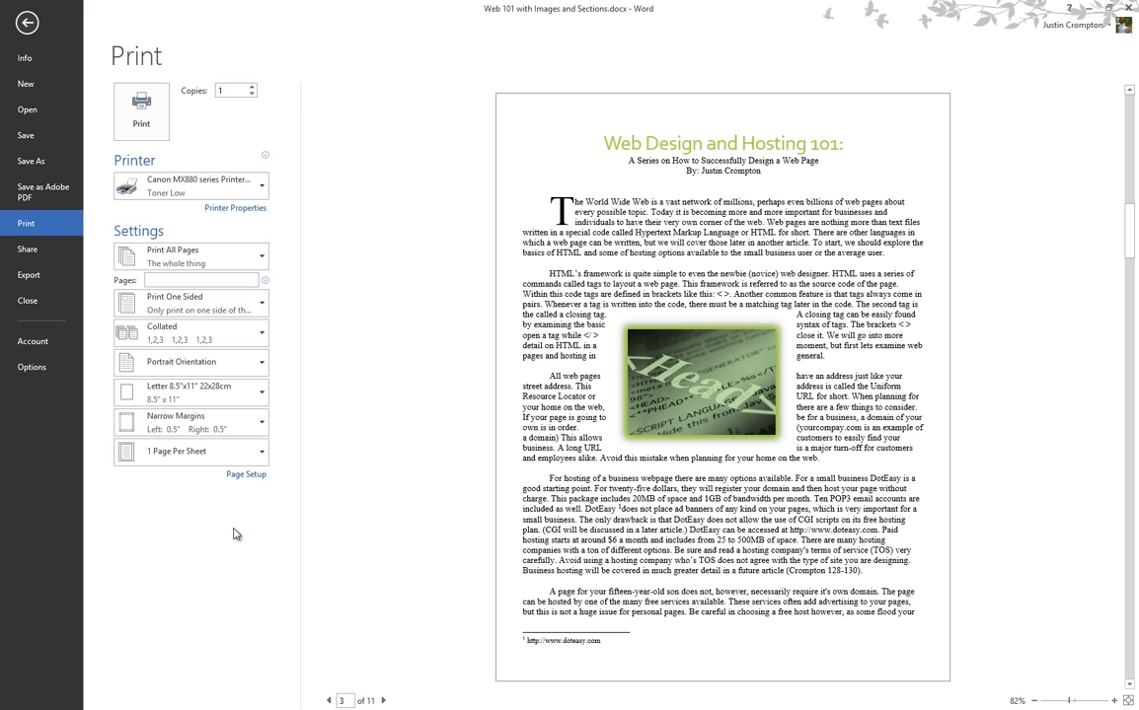
Visit the Share options, then the Export page offering Create Adobe PDF.
click(41, 254)
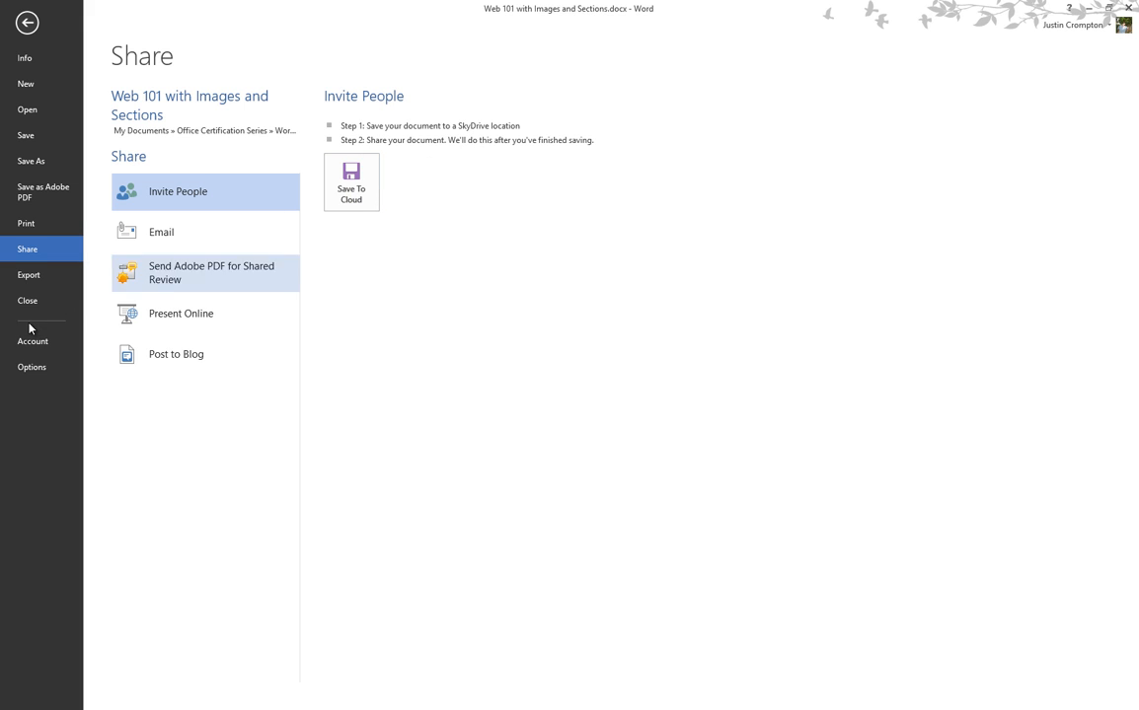
click(36, 280)
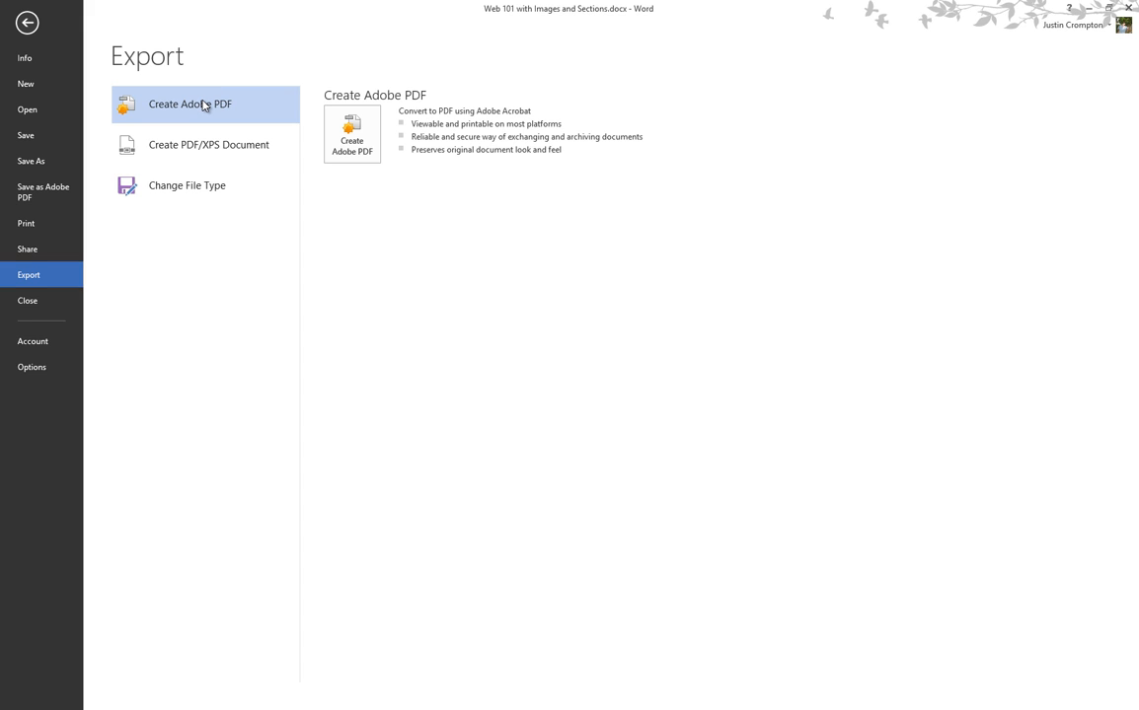
Start a PDF/XPS export, proposing 'Web 101 with Images and Sections.pdf' as the file.
click(208, 158)
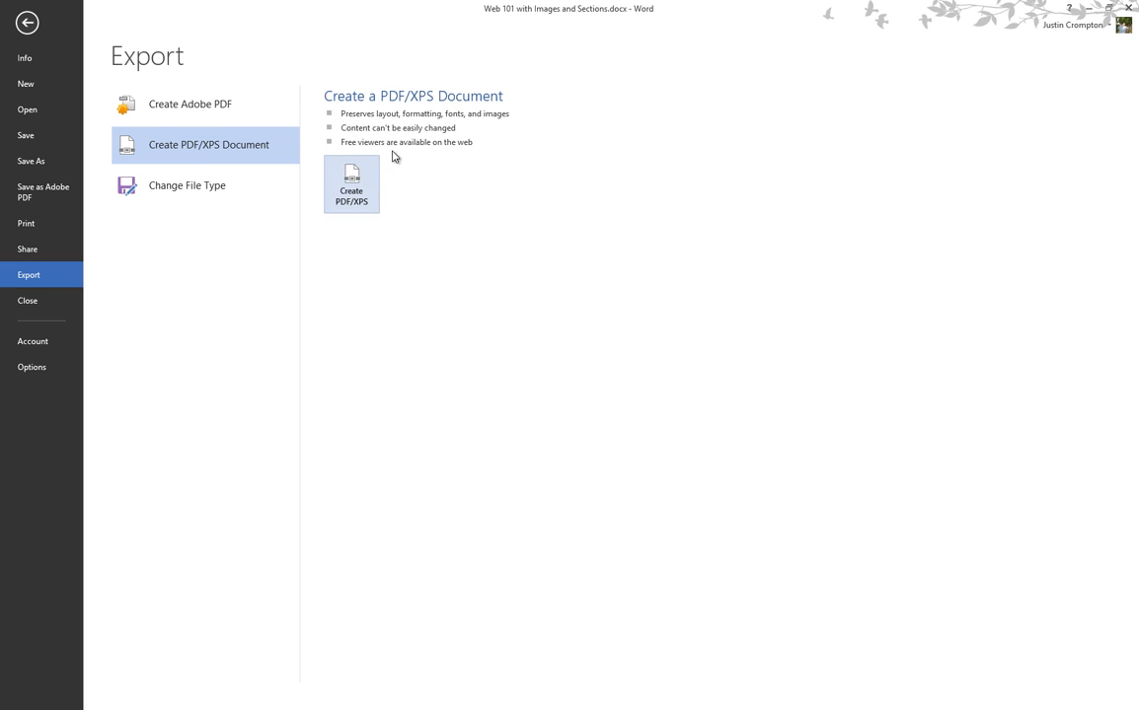
click(336, 201)
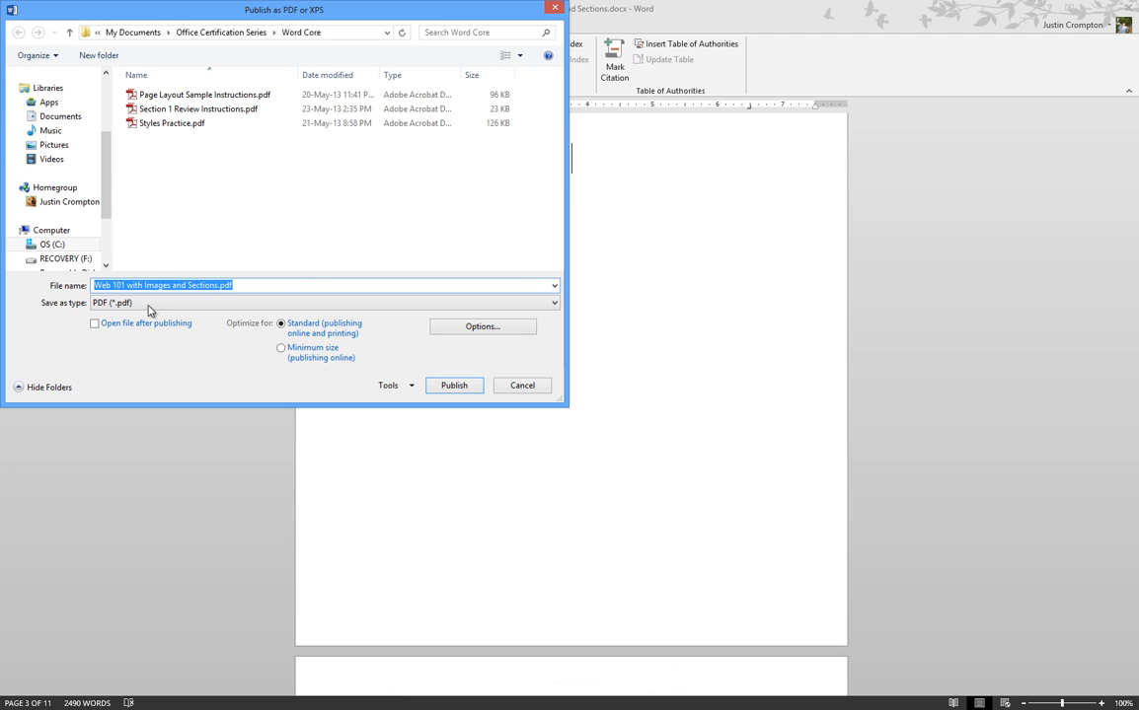
Cancel PDF publishing and view the Account page with Spring background and Dark Gray theme.
click(522, 385)
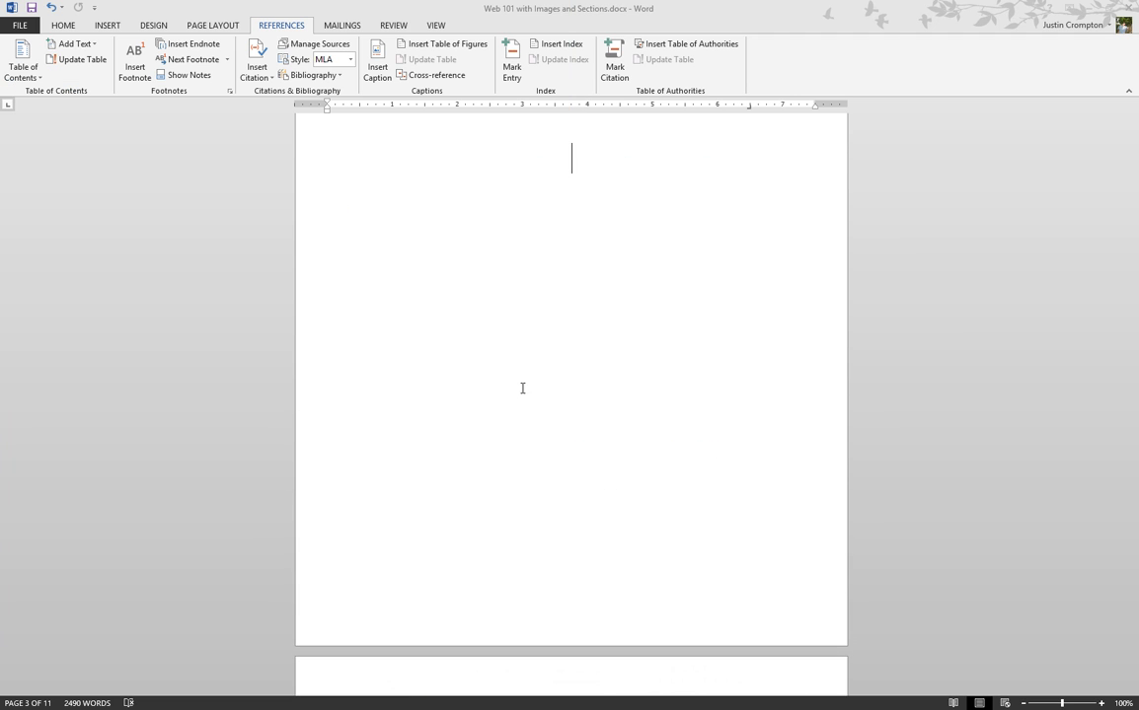
scroll(493, 386, up, 3)
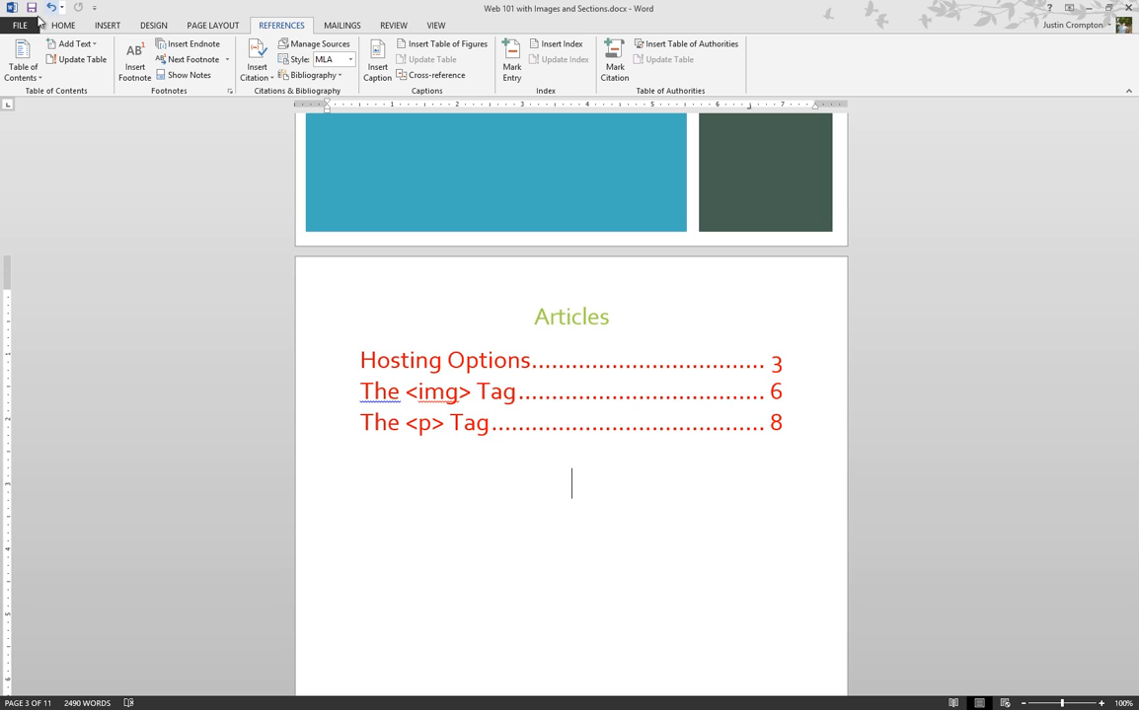
click(34, 25)
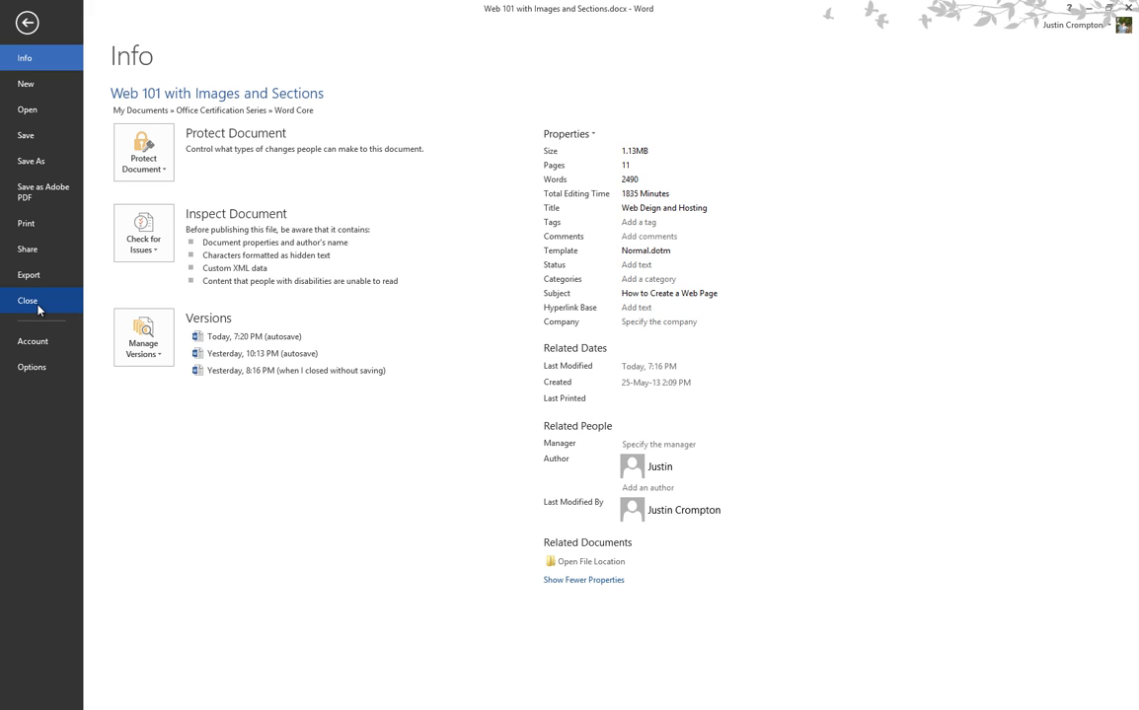
click(55, 353)
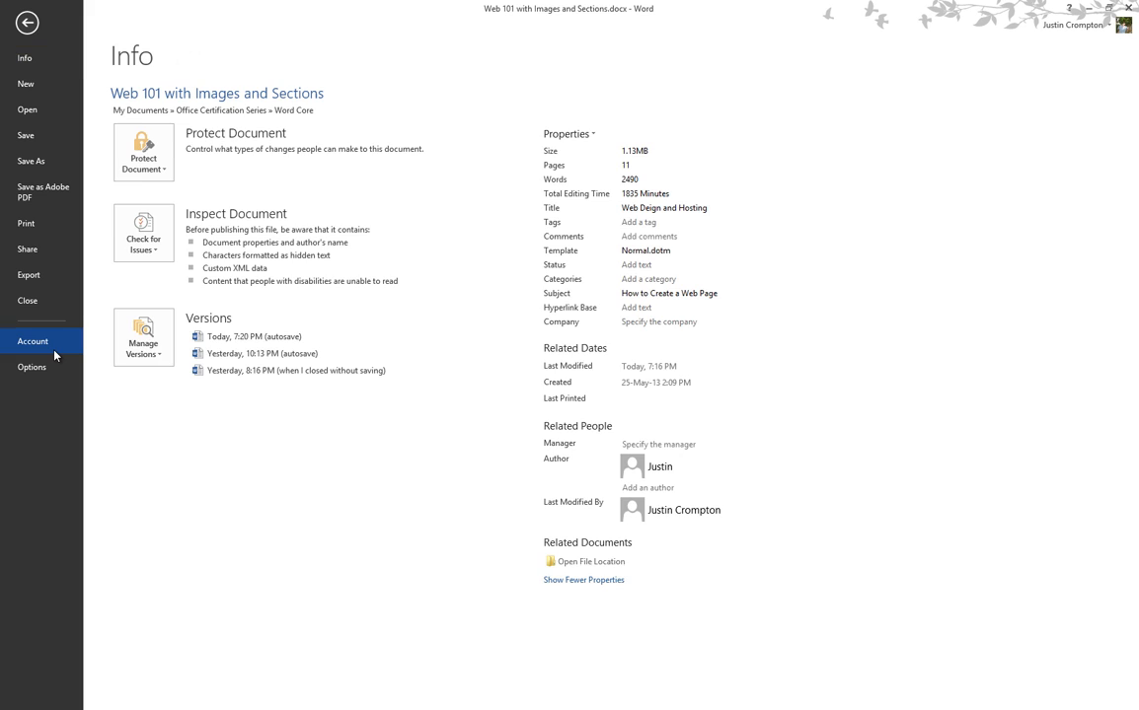